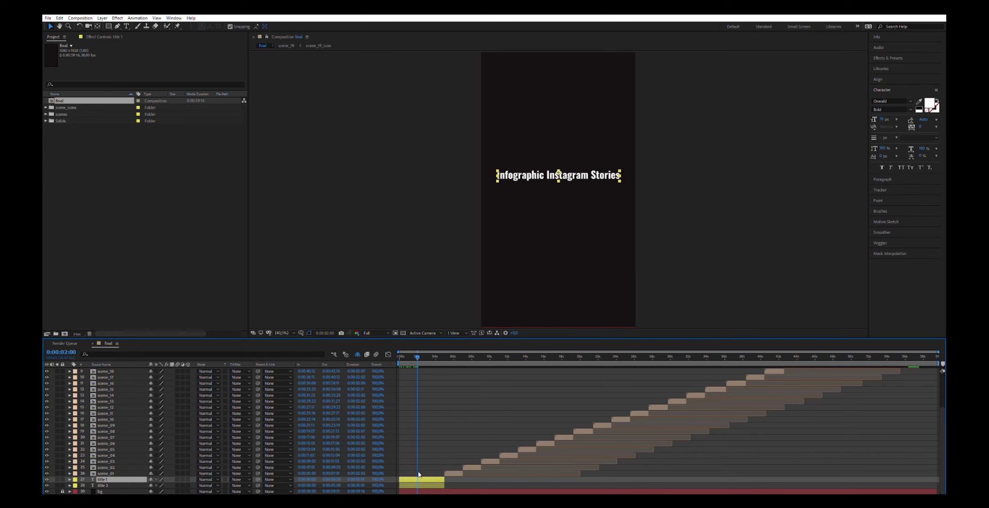
- Open scene_01 from the scenes folder and reveal its slider keyframes at the end keyframe
drag(416, 357, 436, 354)
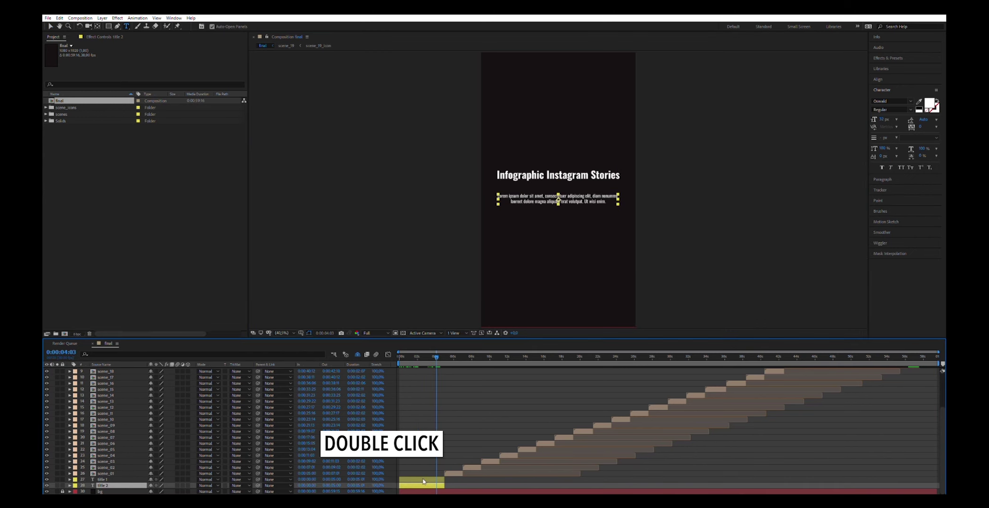
double_click(74, 116)
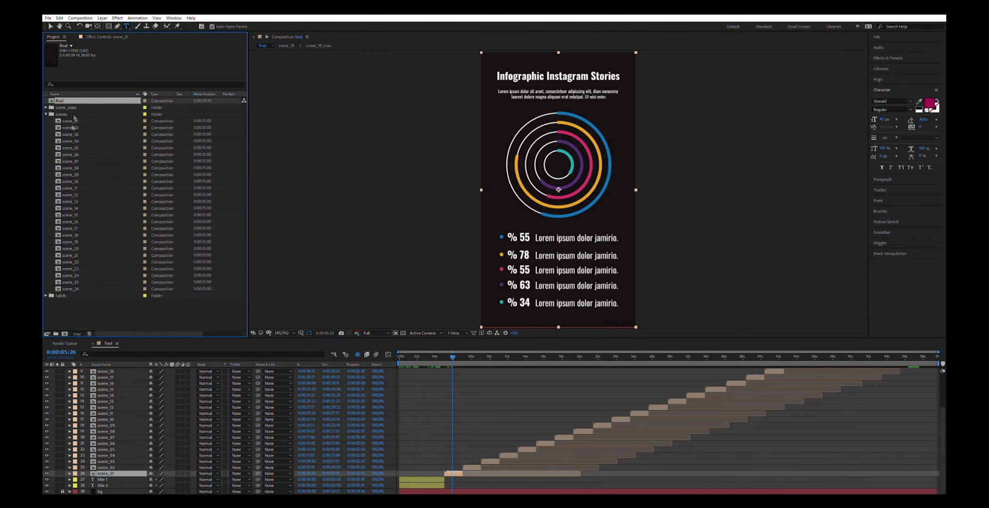
double_click(71, 121)
key(u)
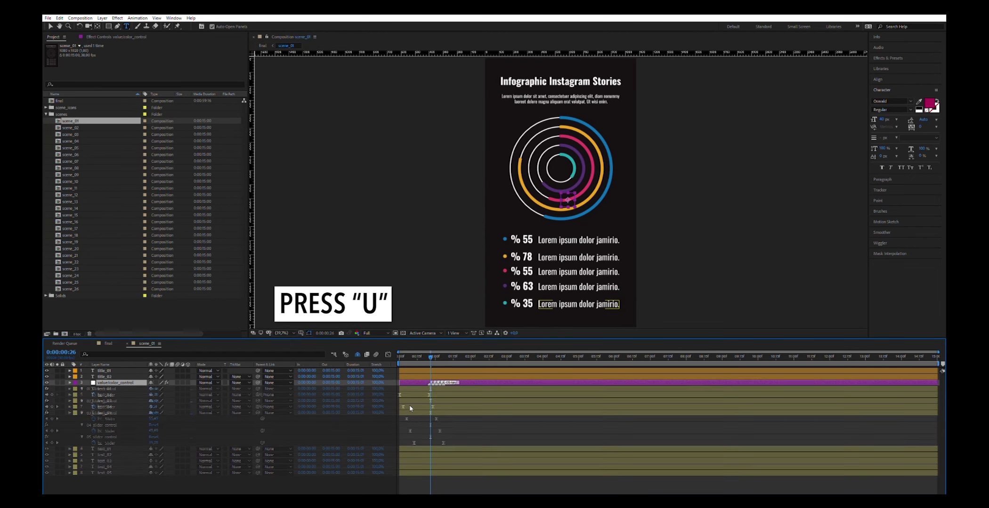
drag(493, 358, 496, 359)
- Set the five ring percentages to 56, 81, 81, 84 and 58
click(115, 36)
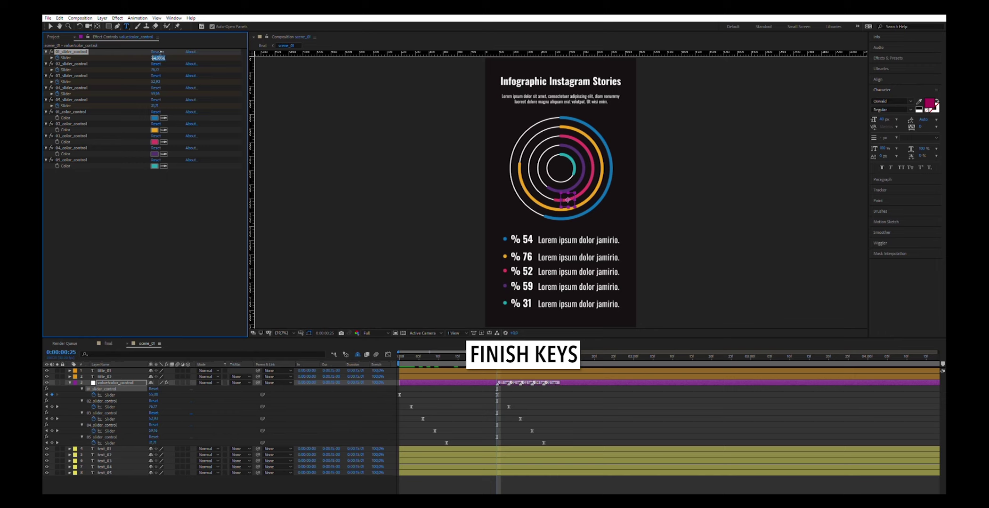
key(Return)
drag(155, 57, 142, 56)
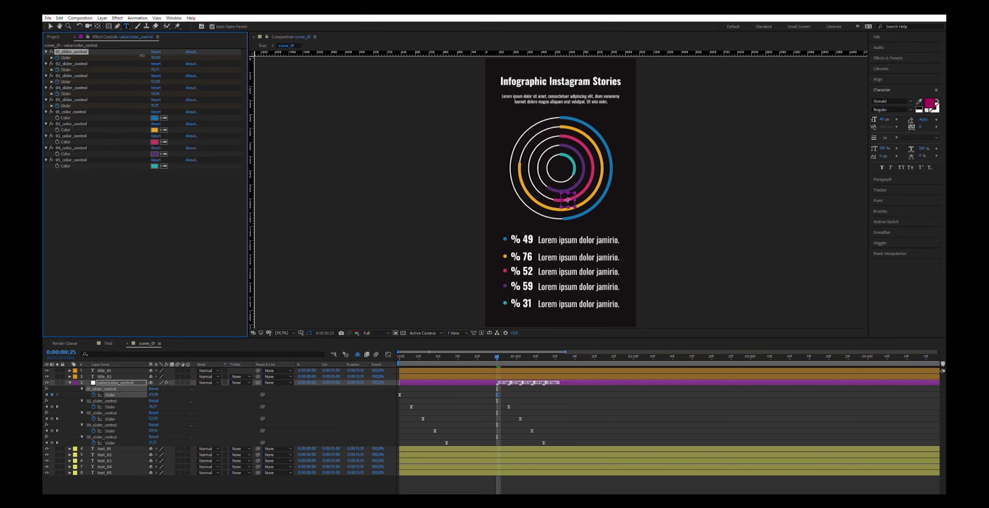
drag(497, 356, 507, 356)
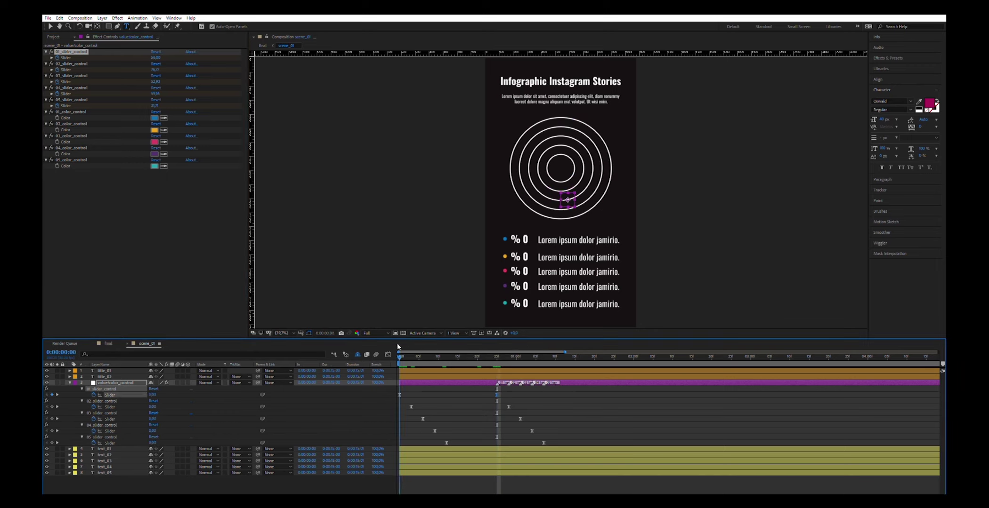
click(150, 64)
click(521, 356)
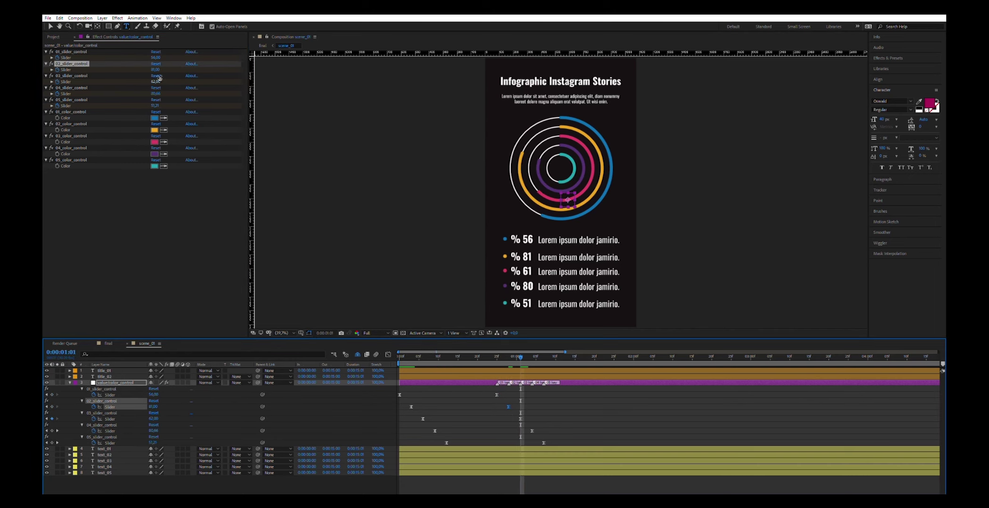
key(k)
key(k)
click(157, 100)
- Recolour the first ring magenta and the second ring teal
click(153, 118)
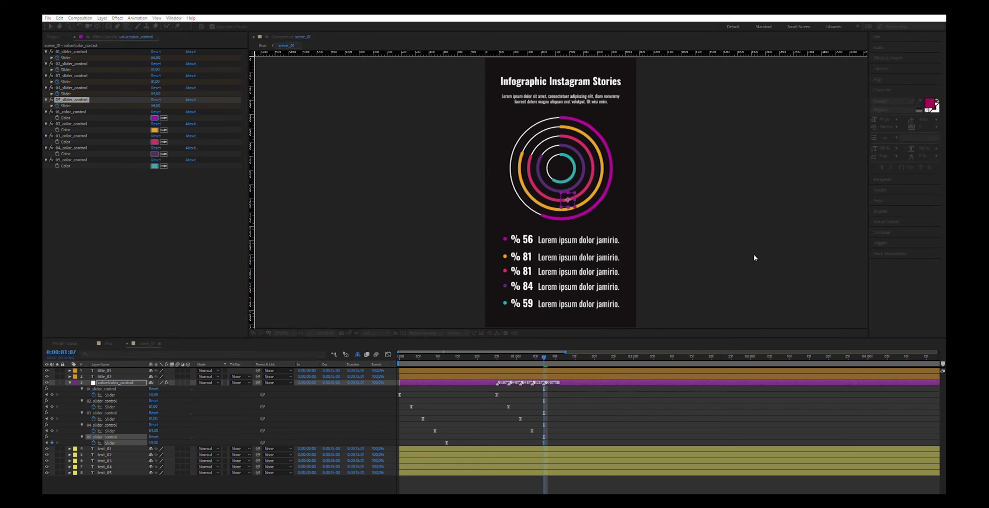
click(756, 258)
click(154, 130)
click(702, 287)
click(163, 166)
key(Escape)
- Hide the keyframed properties and close scene_01, returning to the Final composition
click(124, 339)
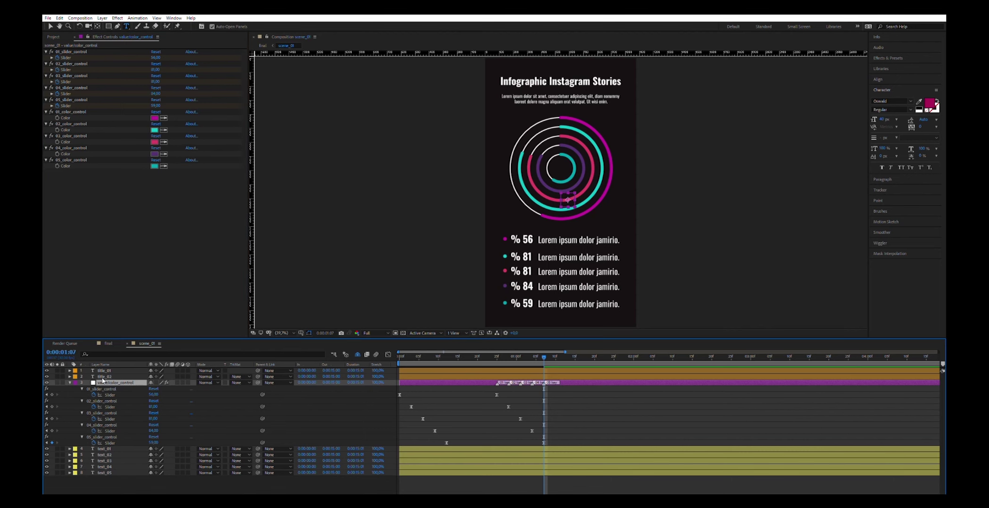
key(u)
click(126, 342)
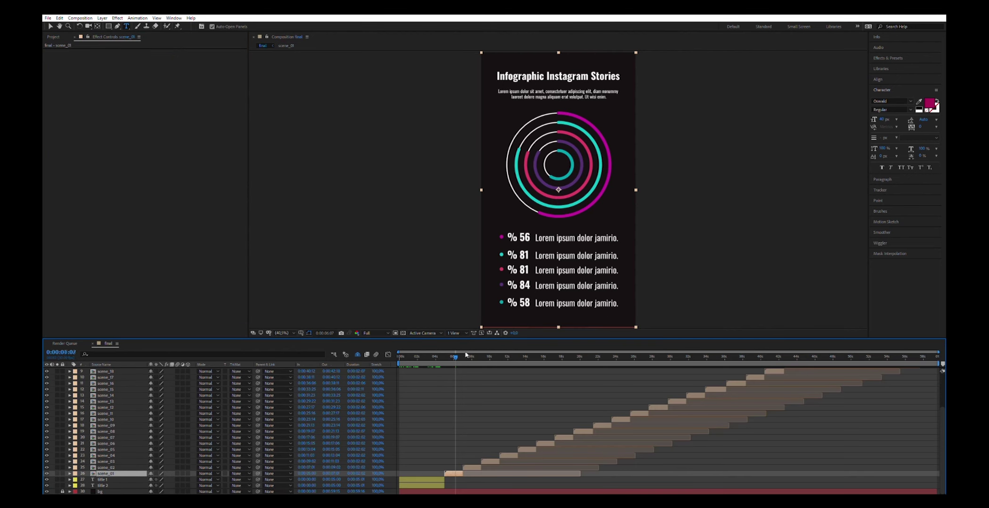
- Open scene_02 and set Null 1's gauge slider to 72
click(472, 357)
click(471, 468)
click(73, 127)
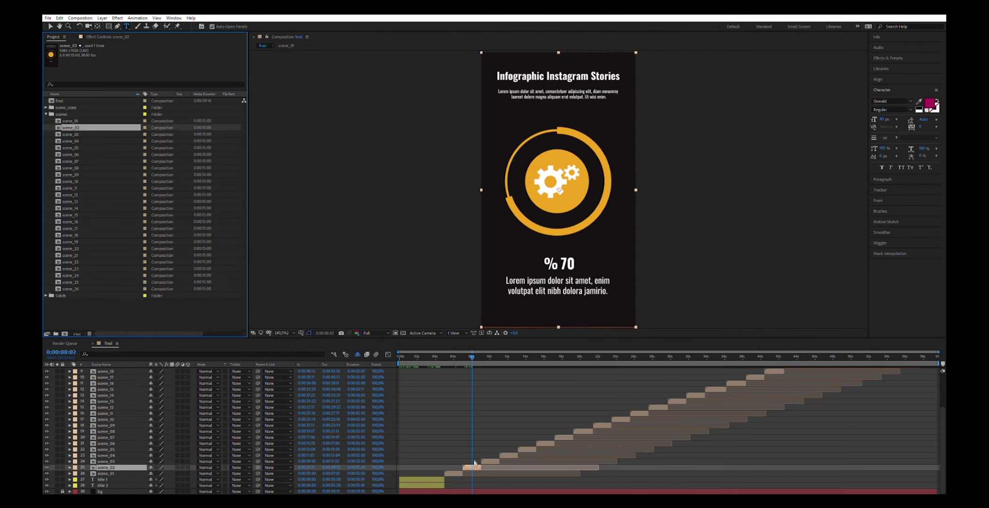
double_click(473, 466)
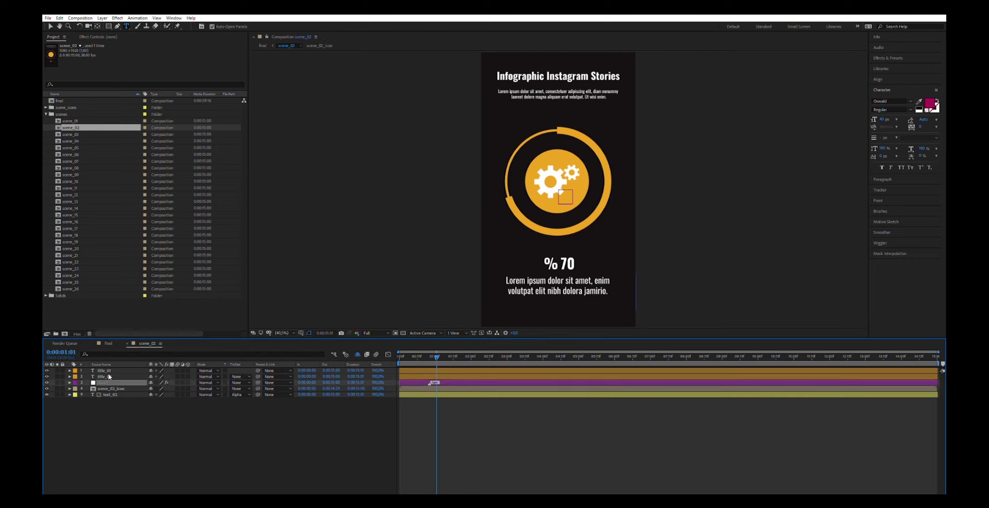
click(70, 383)
click(76, 389)
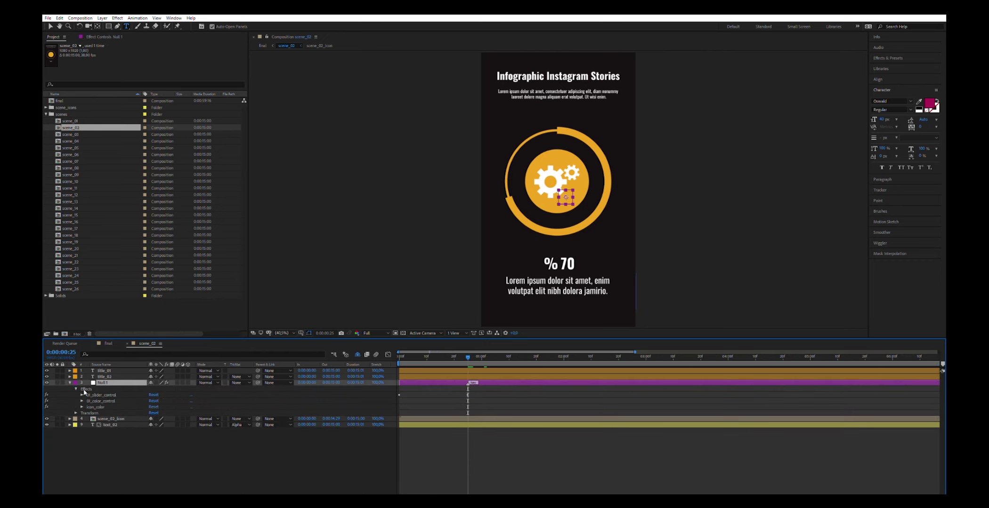
key(u)
click(110, 33)
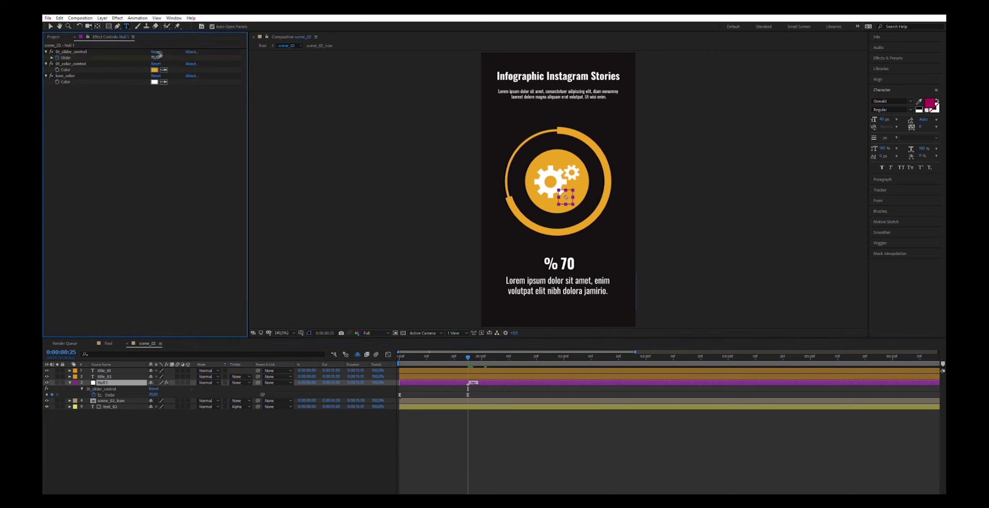
drag(155, 58, 165, 53)
- Replace the body text with 'dsadsadsadasdasd' and colour the gauge green
drag(507, 272, 611, 294)
text(dsadsadsadasdasd)
click(118, 383)
click(154, 69)
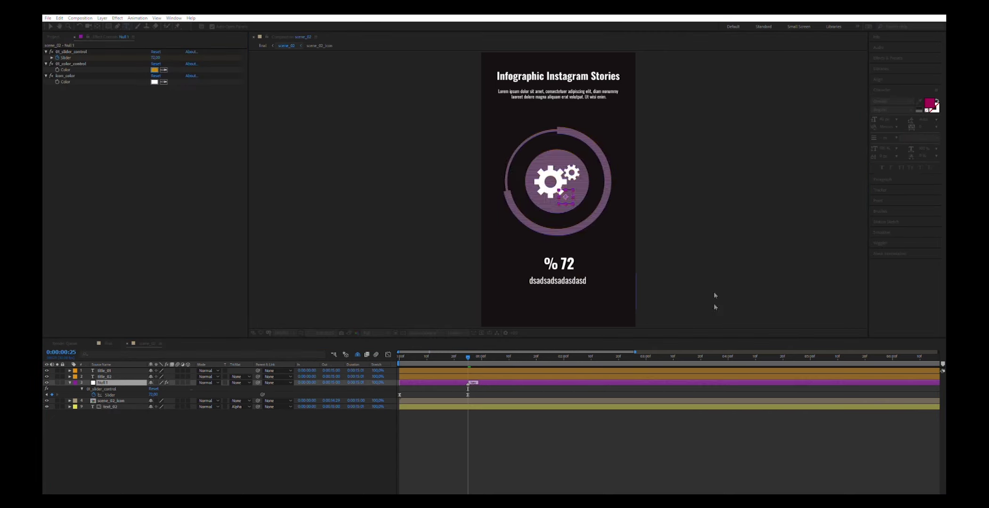
key(Return)
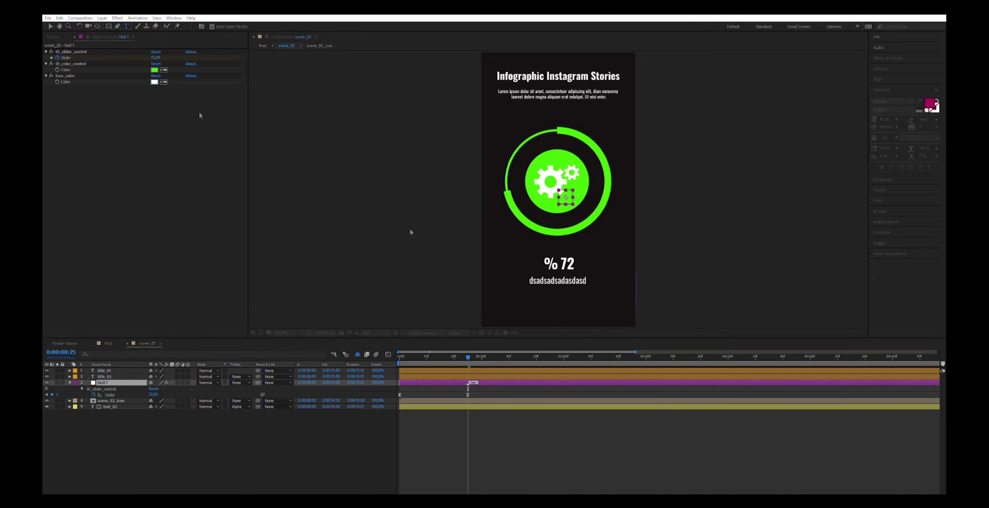
- Switch the scene_02_icon from the gear to the wifi signal, then close both compositions
double_click(110, 400)
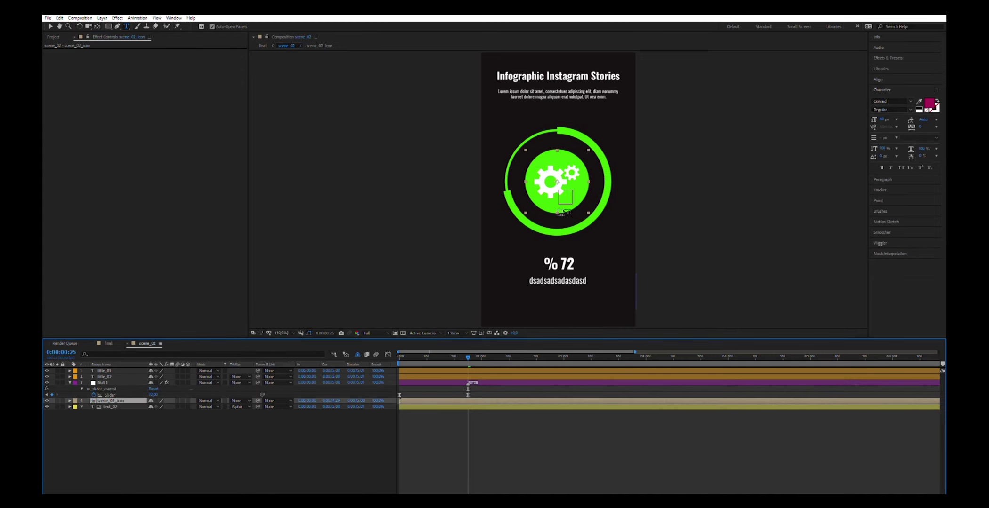
click(113, 371)
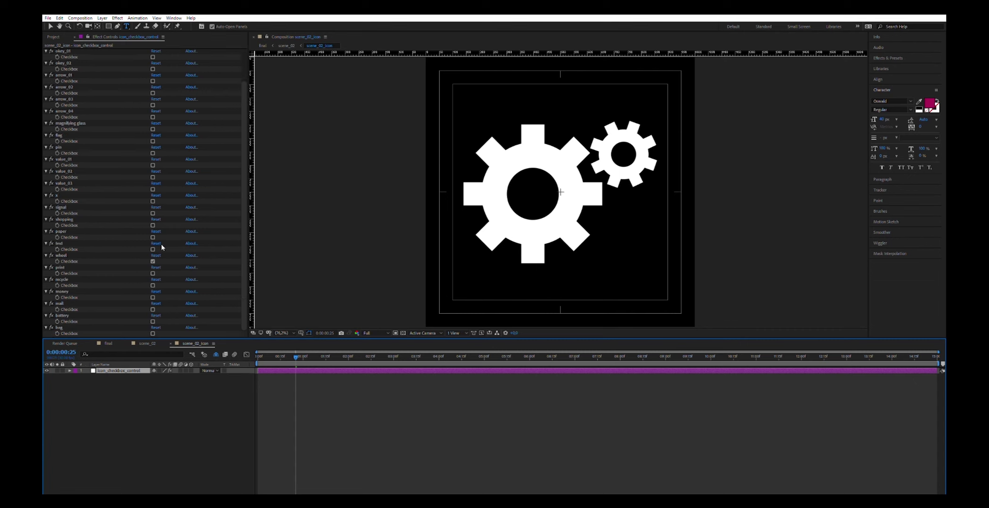
click(153, 249)
click(153, 238)
click(152, 225)
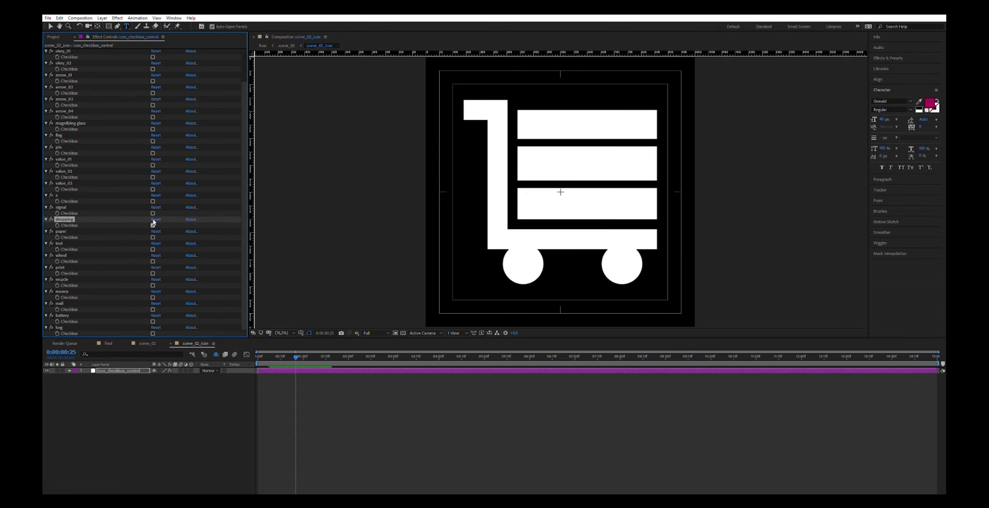
click(152, 213)
click(171, 343)
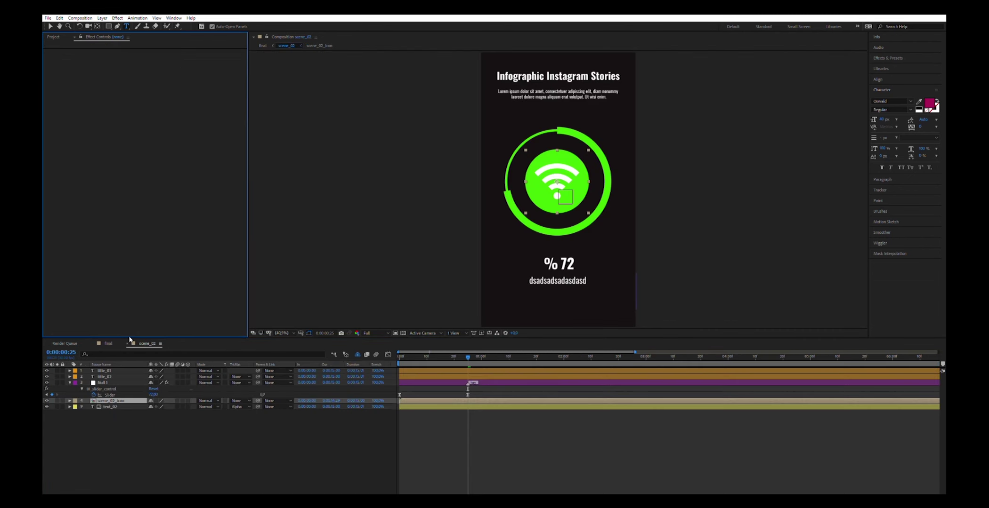
click(127, 343)
- Raise scene_03's percentage from 38 to 77 and close it
click(54, 37)
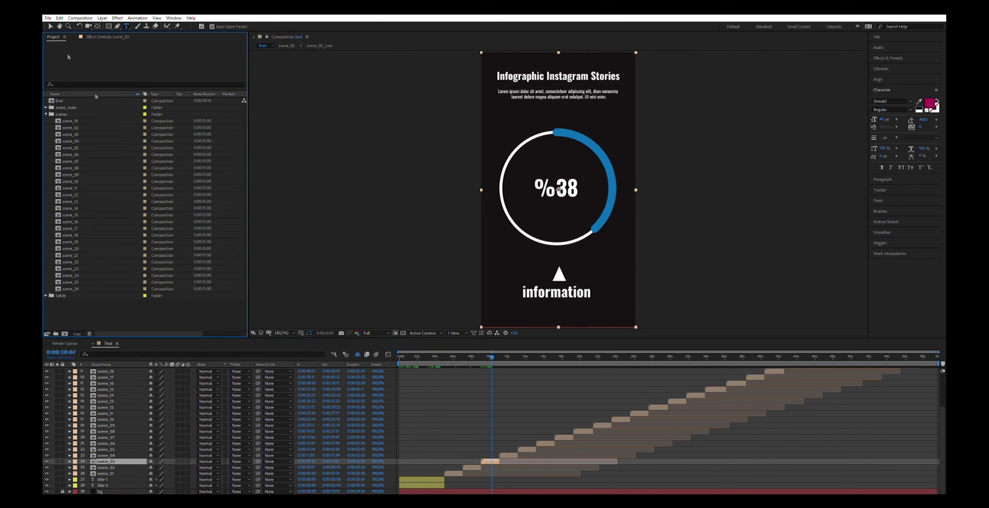
click(70, 134)
double_click(106, 462)
click(450, 381)
key(u)
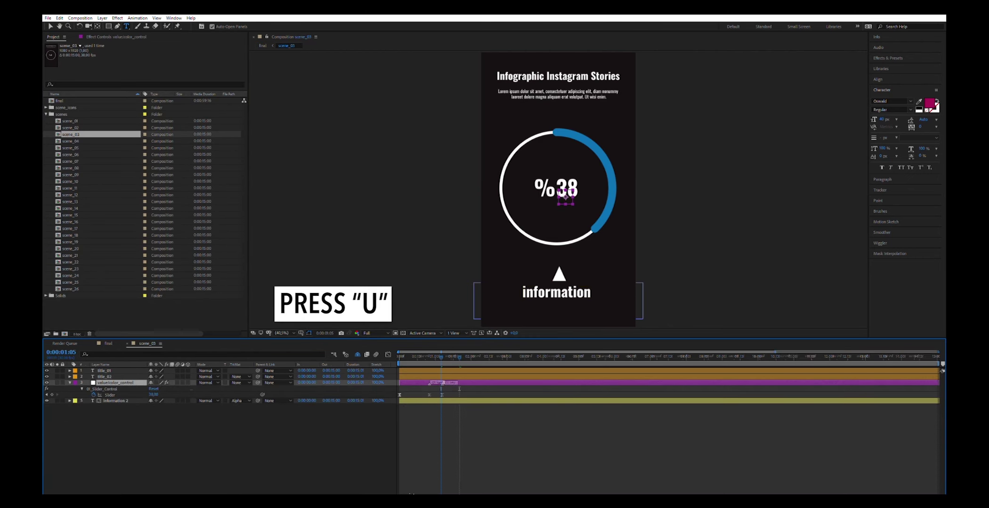
drag(156, 58, 176, 57)
click(154, 70)
click(127, 343)
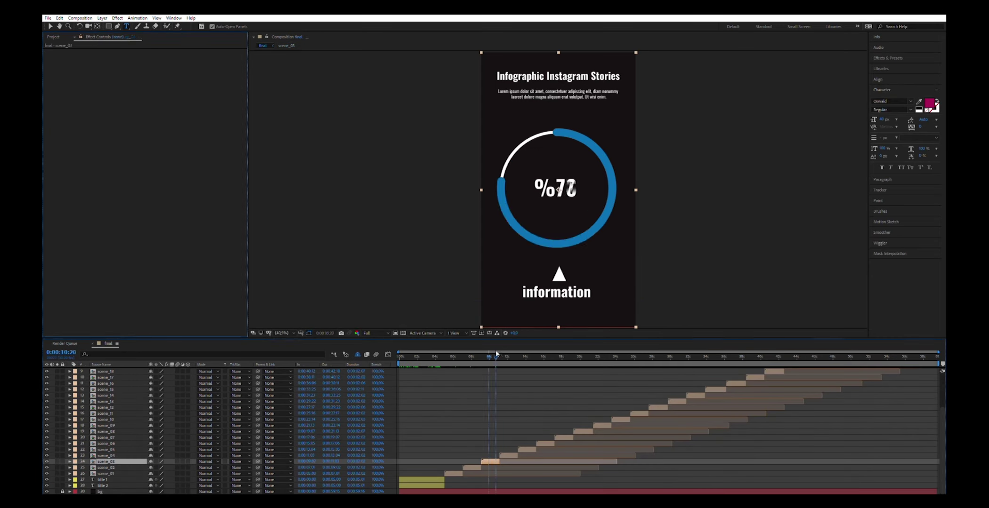
- In scene_04, raise the percentage from 62 to 79 and change the bottom paragraph to 'dsfdsfsfdsfs'
double_click(113, 454)
click(115, 383)
key(u)
key(=)
key(=)
drag(156, 58, 170, 57)
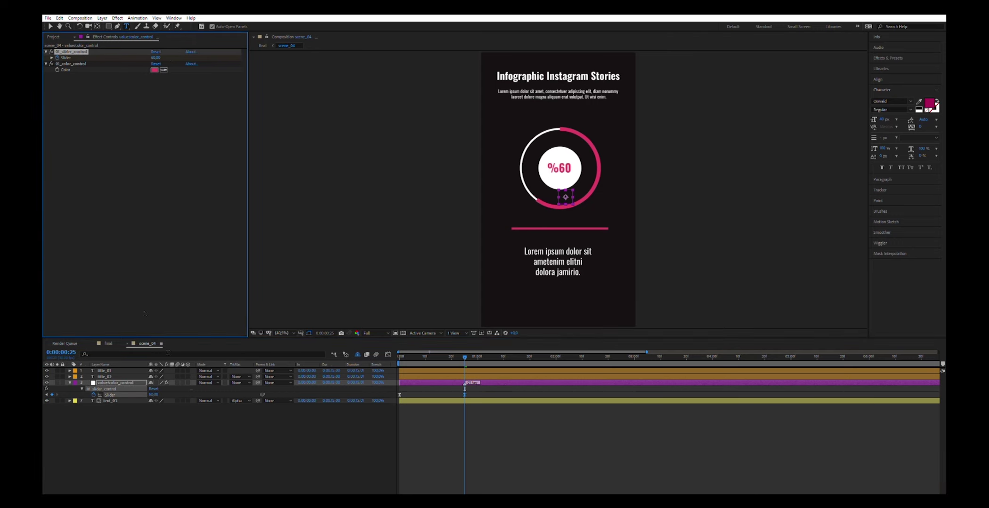
double_click(109, 401)
text(dsfdsfsfdsfs)
key(Escape)
key(space)
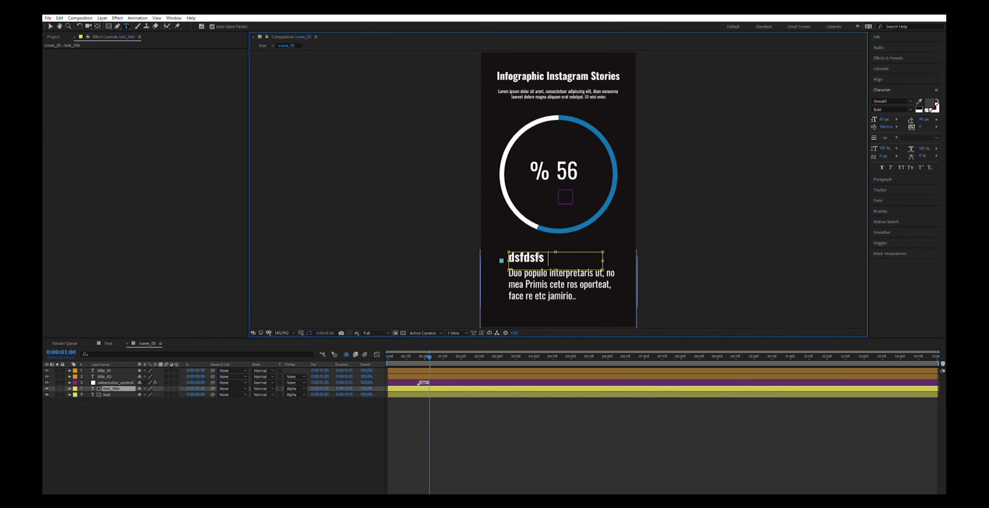
- Adjust the percentage sliders to 38, 53 and 75, and make the bars purple
key(equal)
key(j)
drag(156, 58, 146, 51)
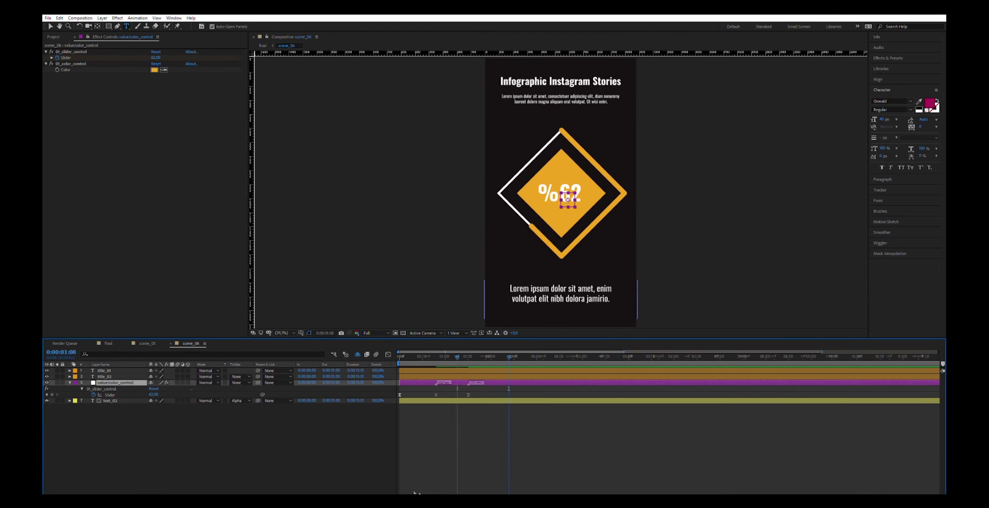
drag(149, 53, 537, 350)
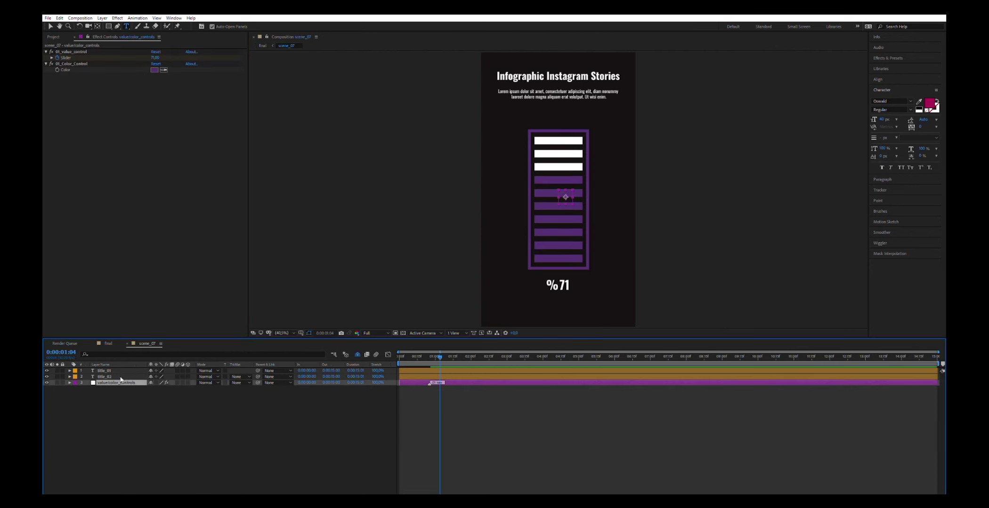
drag(155, 57, 160, 58)
click(153, 69)
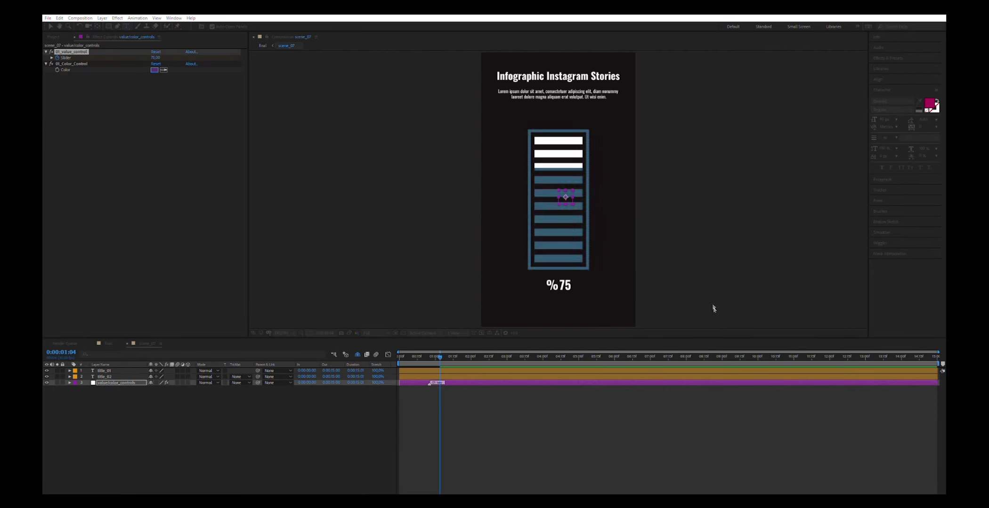
click(105, 377)
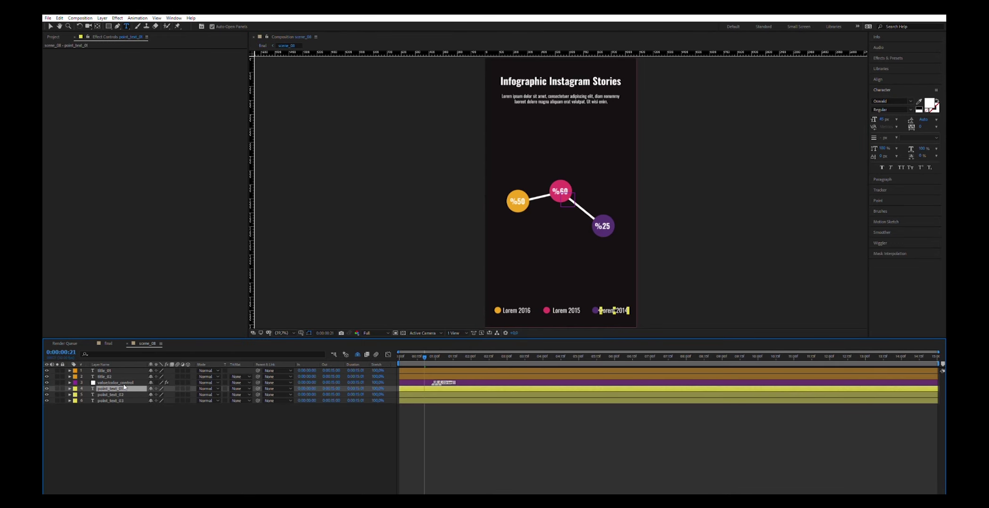
- Edit scene_08's legend label and select its second and third percentage sliders
double_click(125, 387)
click(117, 383)
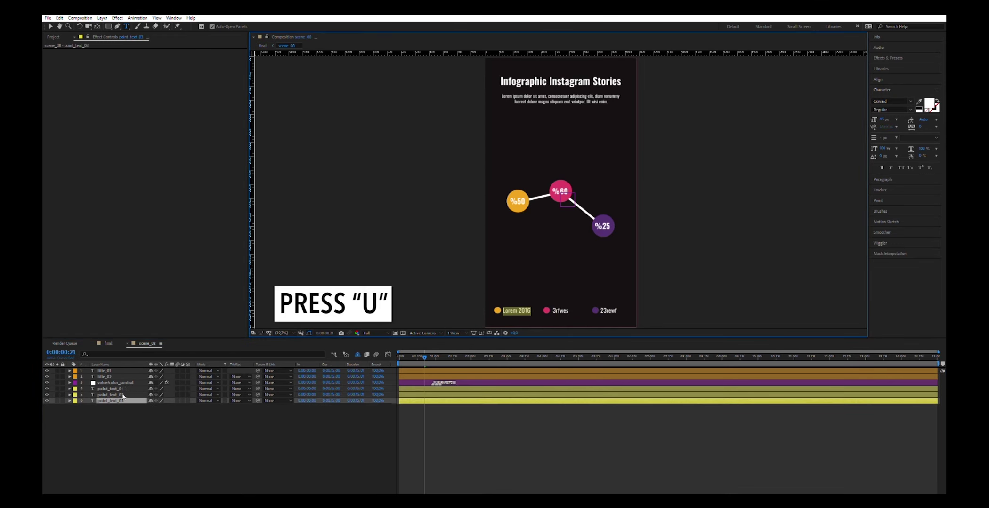
key(u)
key(space)
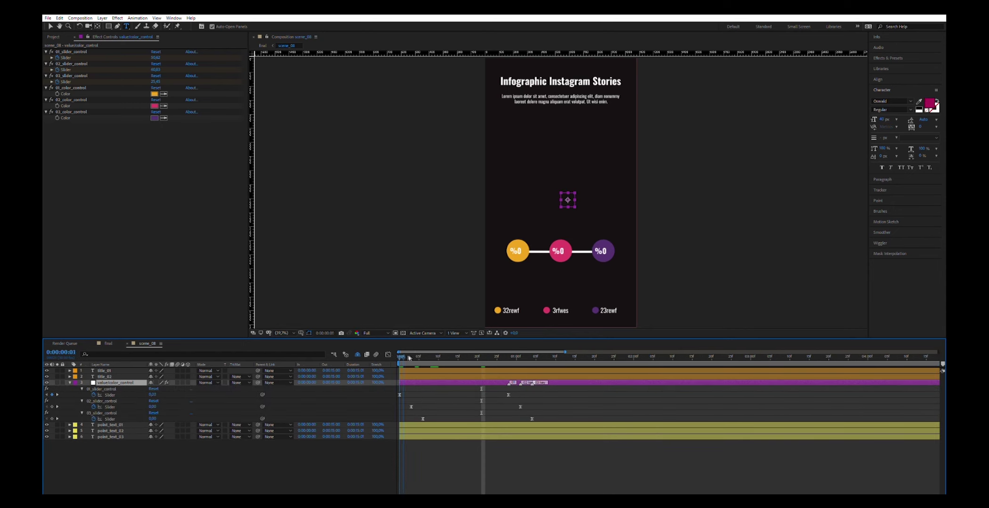
click(147, 63)
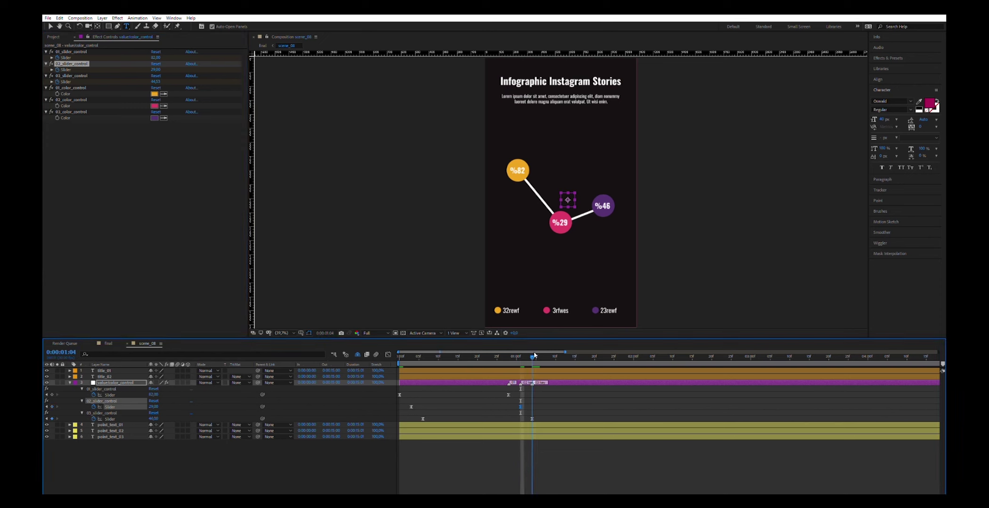
click(147, 75)
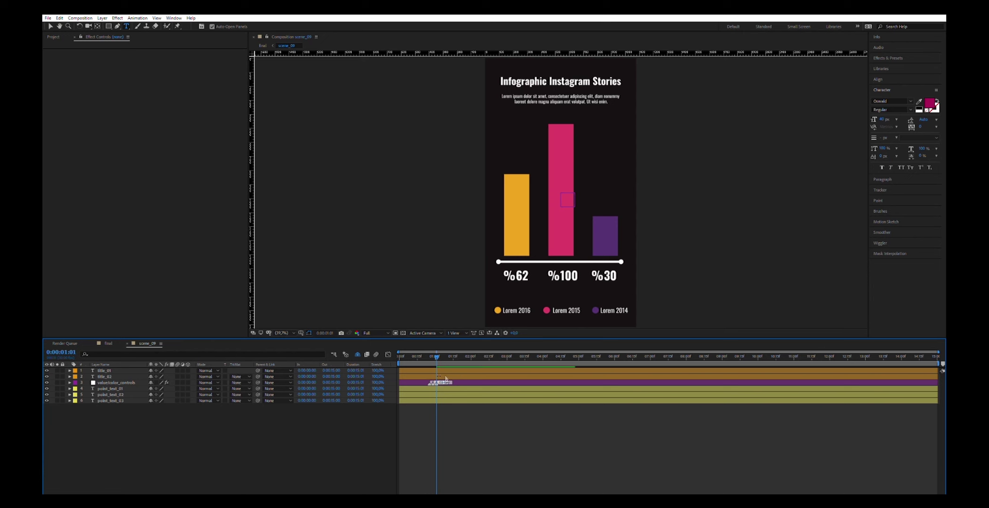
- Check scene_09's bar values (%52, %59, %28) at the end keyframe and close it
click(446, 382)
key(u)
key(=)
key(j)
drag(569, 356, 609, 351)
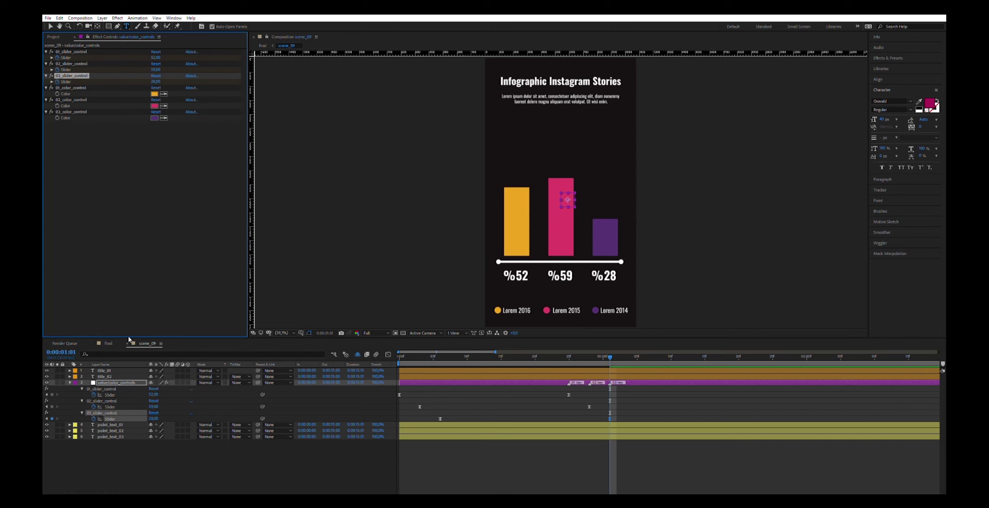
click(127, 343)
- Open scene_10, reveal its slider keyframes and adjust the first bar's percentage
double_click(617, 419)
click(565, 382)
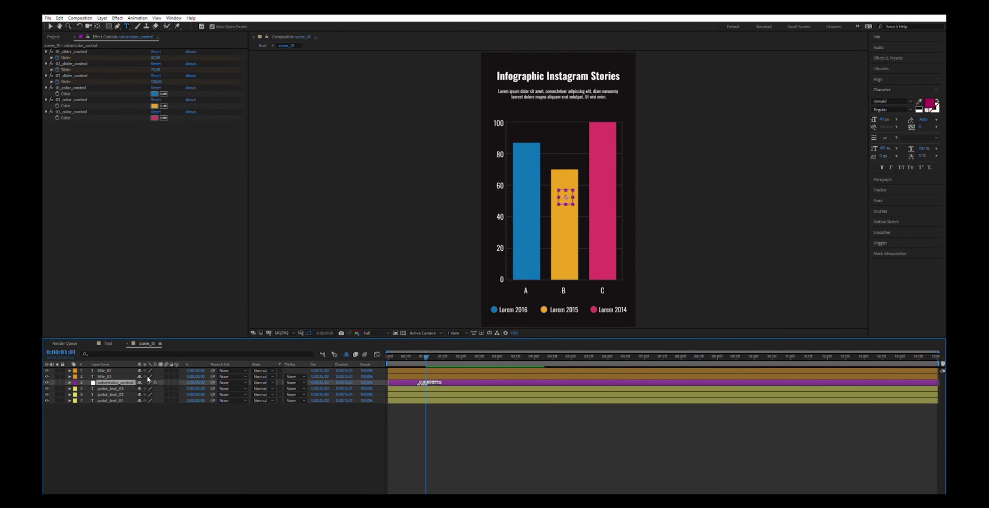
key(u)
key(=)
drag(507, 358, 529, 358)
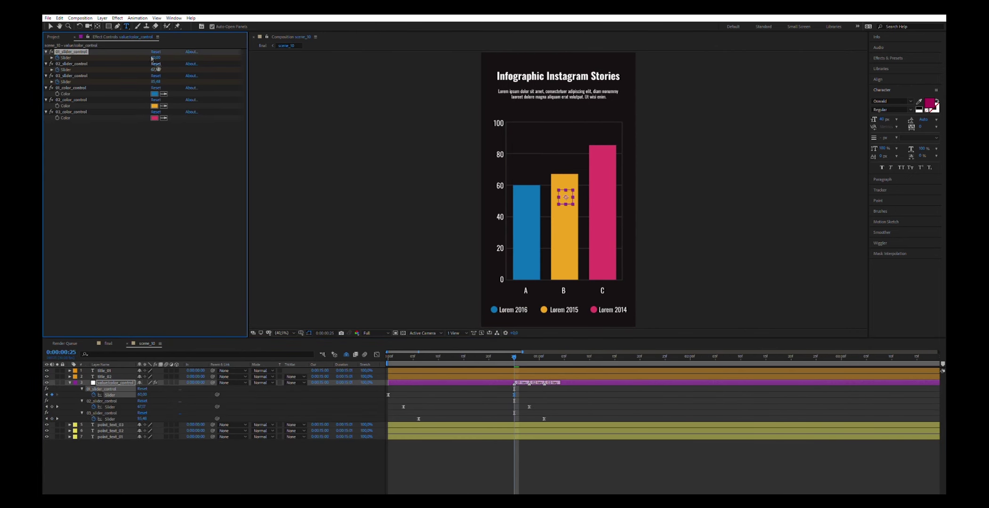
- Select the second bar's slider in scene_10
click(141, 63)
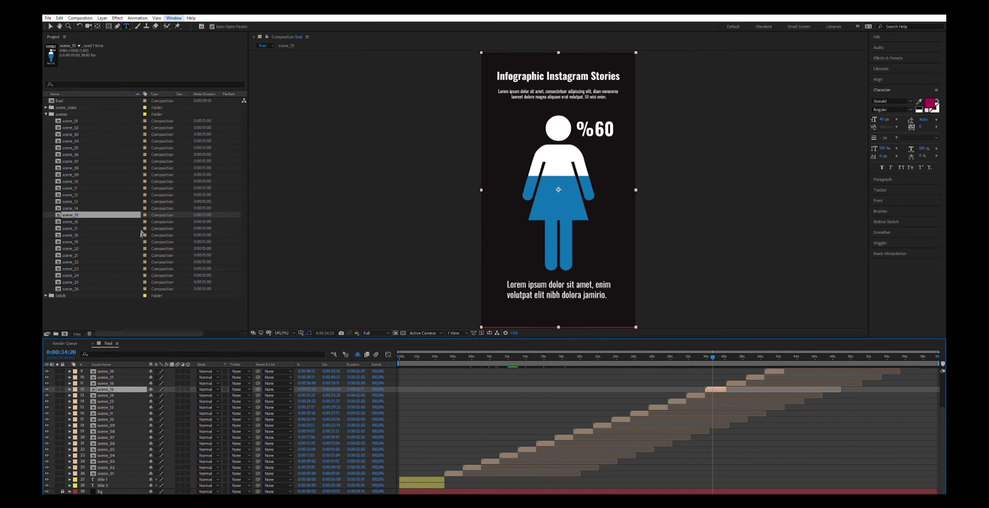
- Set scene_16's percentage to 75 and retype its card text as 'dsadadsgthe'
double_click(735, 383)
click(113, 382)
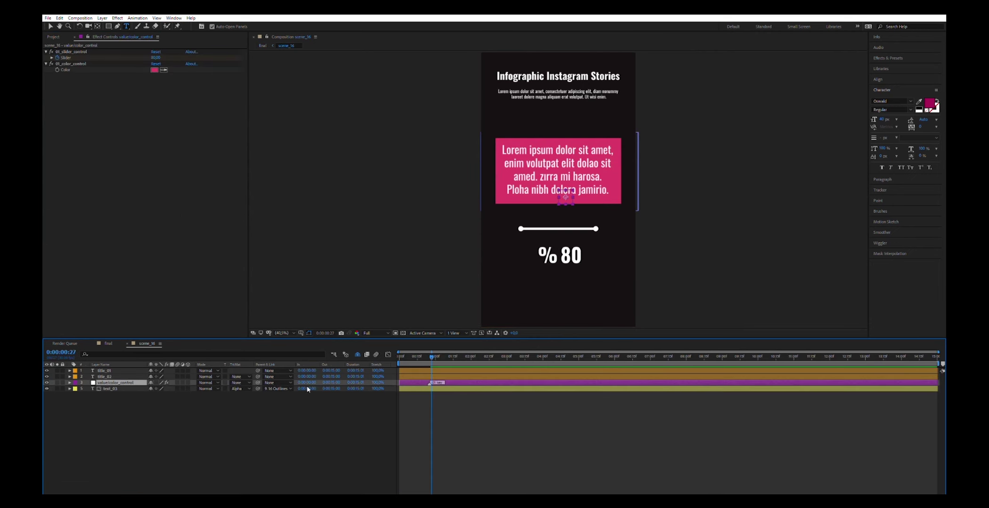
key(u)
drag(156, 57, 141, 57)
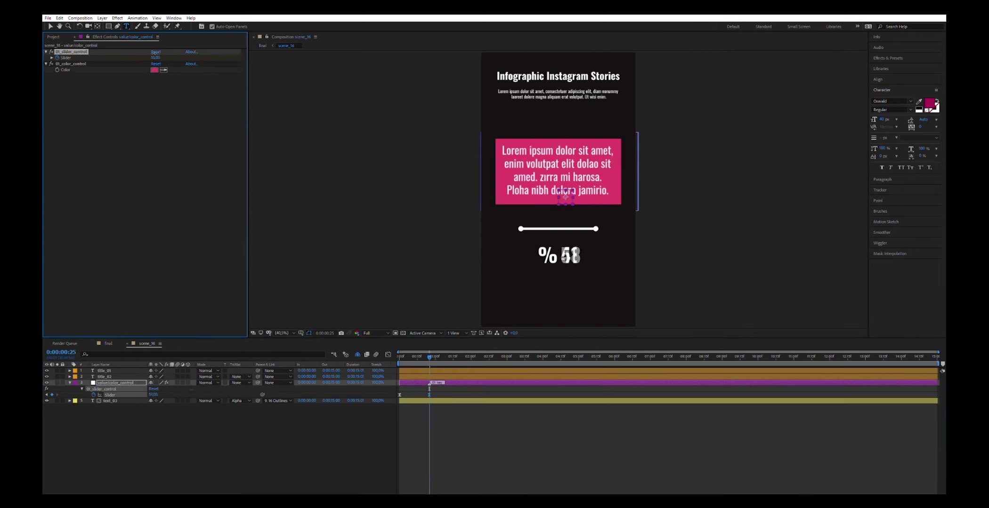
double_click(446, 403)
text(dsadadsgthe)
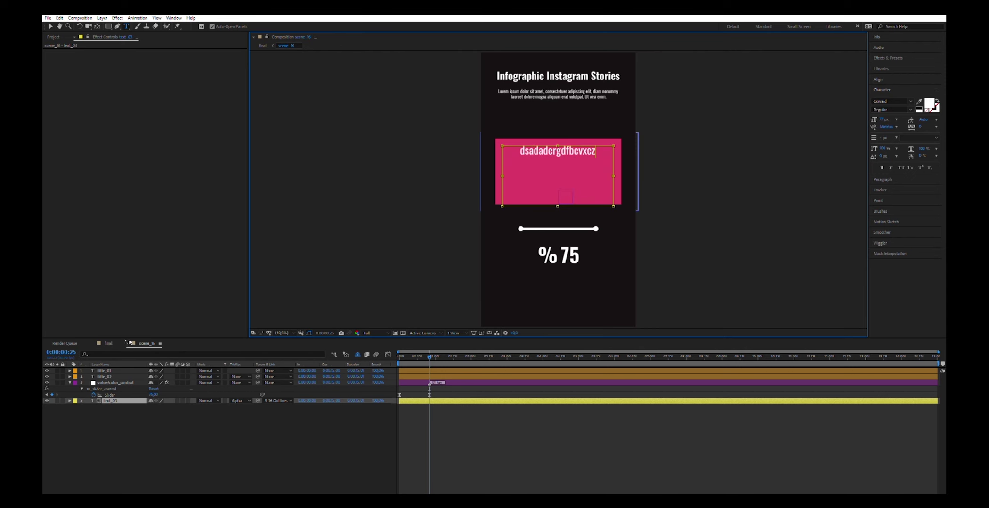
click(108, 343)
- Open scene_17 and lower its percentage from 83 to 67
double_click(118, 417)
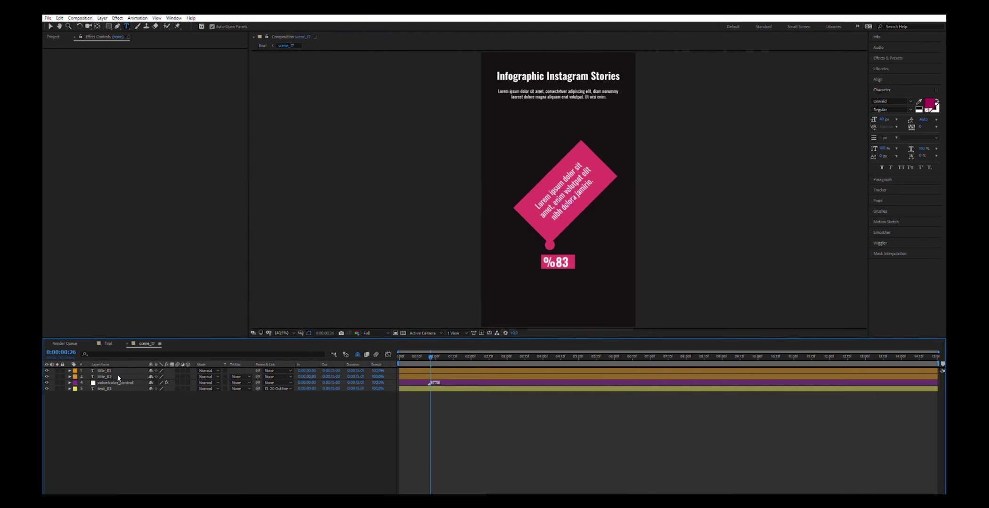
click(115, 383)
key(u)
drag(156, 57, 169, 54)
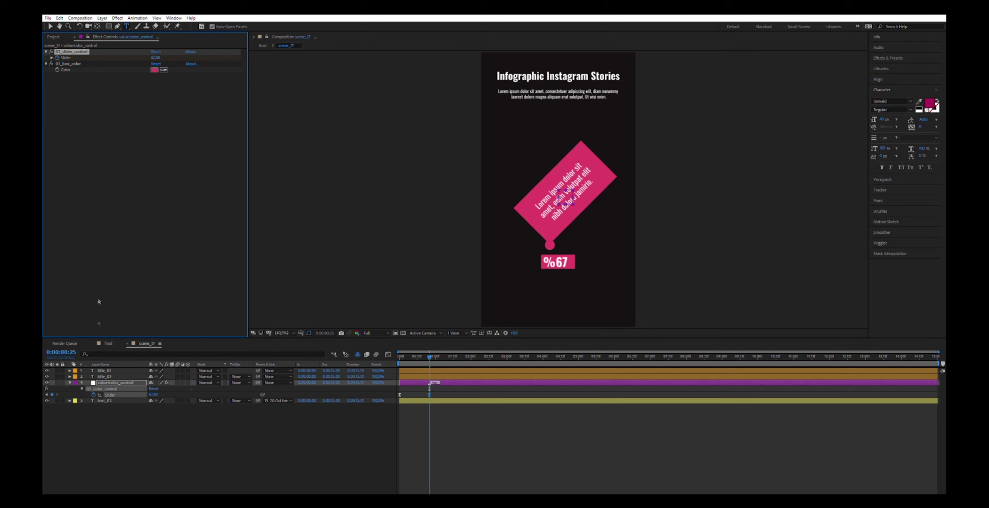
- Replace scene_18's bubble text lines and make its accent purple
click(108, 343)
double_click(118, 423)
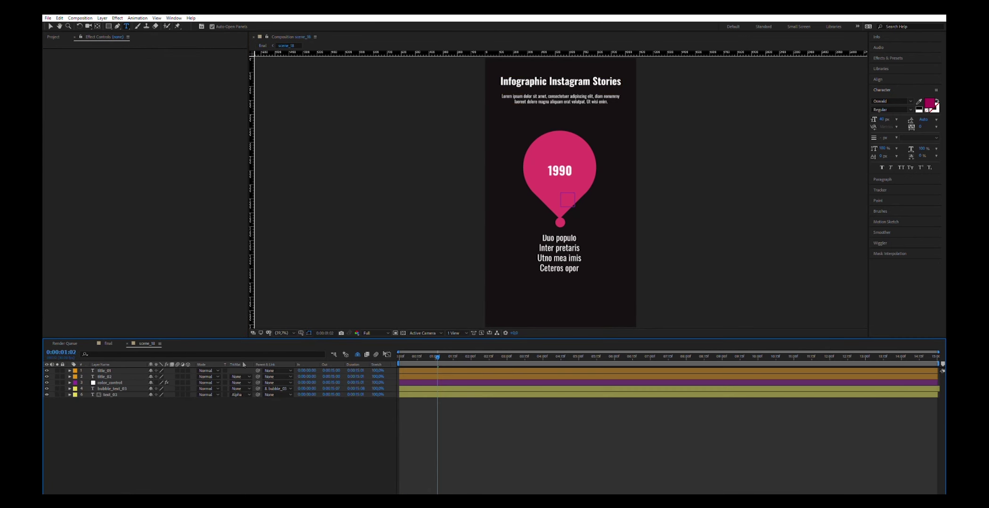
click(114, 394)
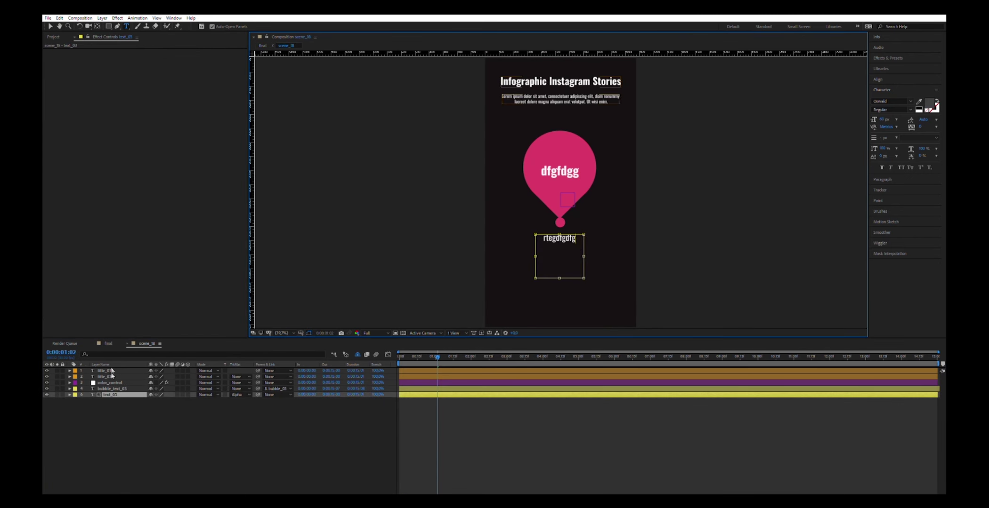
click(112, 382)
key(ctrl+w)
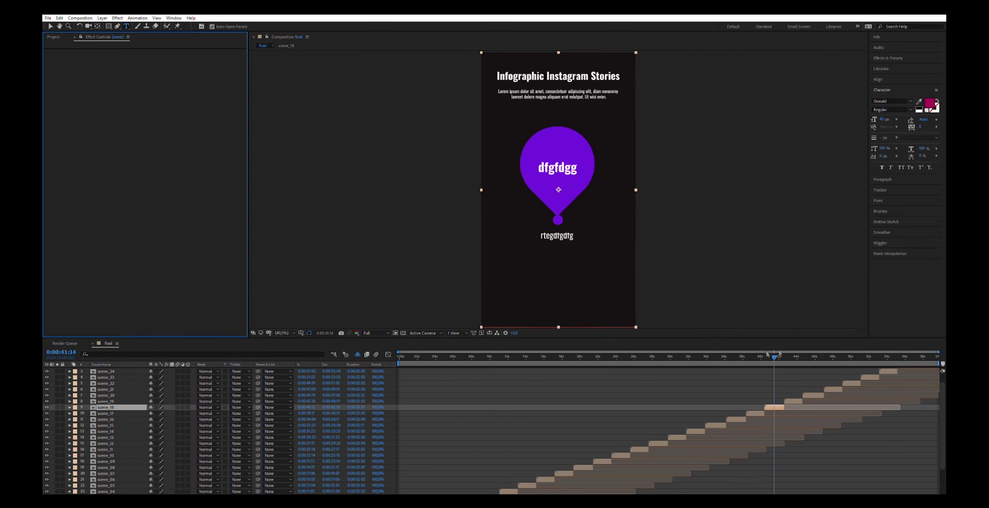
- Set scene_19's percentage to 99 with a green accent colour
double_click(791, 401)
click(103, 383)
key(u)
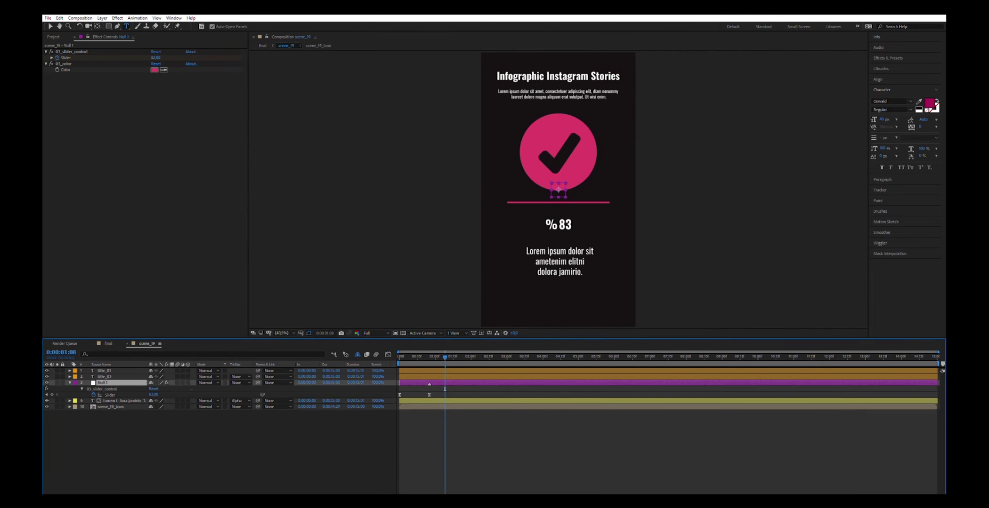
key(equal)
key(j)
click(155, 58)
text(99)
key(Return)
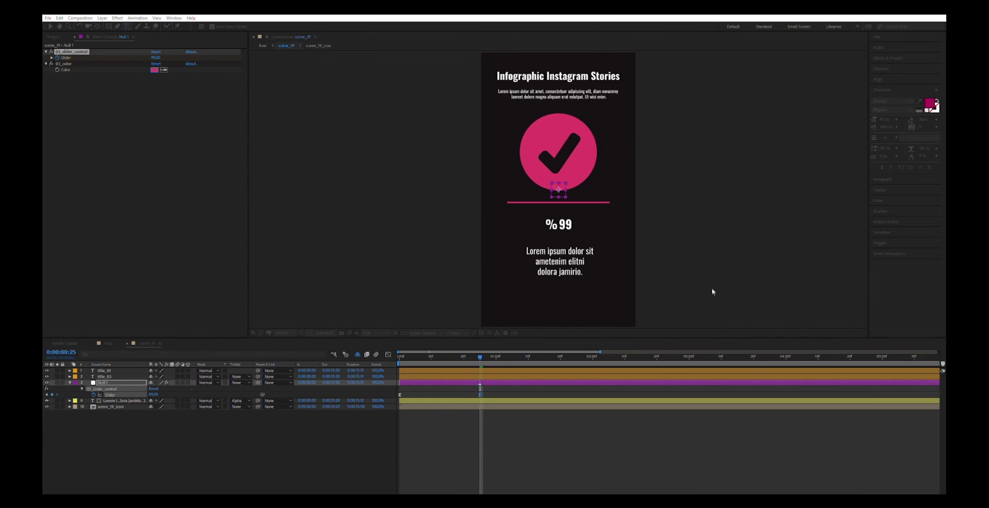
key(Return)
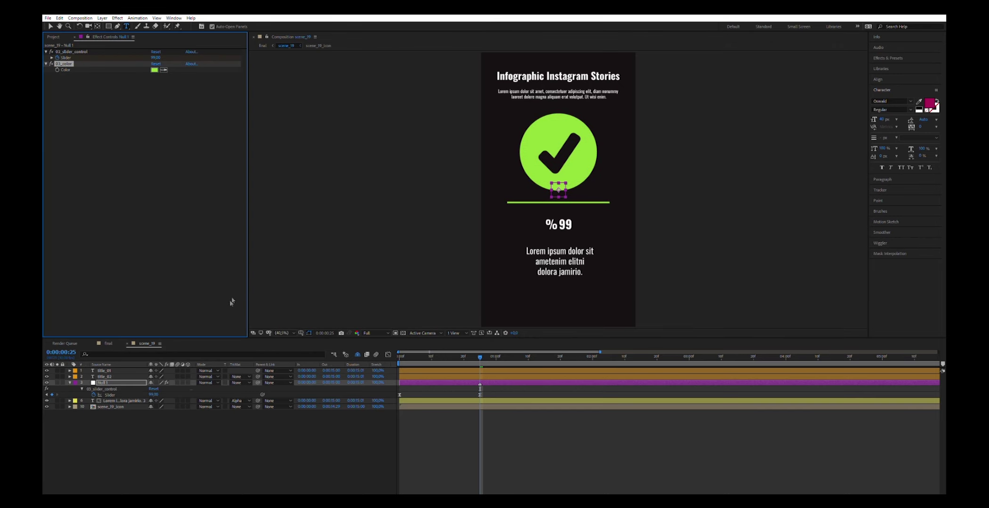
click(126, 343)
drag(801, 362, 811, 363)
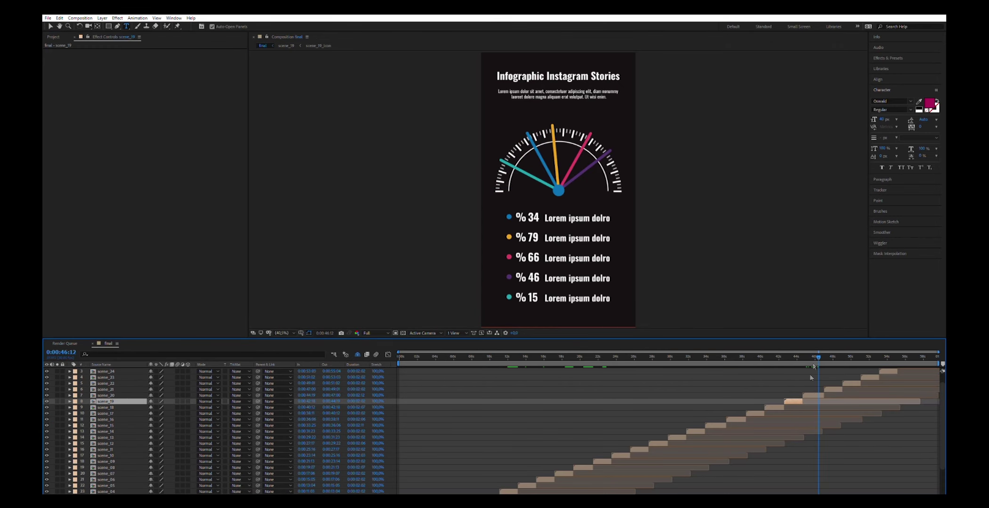
- Open scene_20 and retune the needle percentages to 30, 81, 54, 87 and -2
double_click(812, 395)
key(ctrl+w)
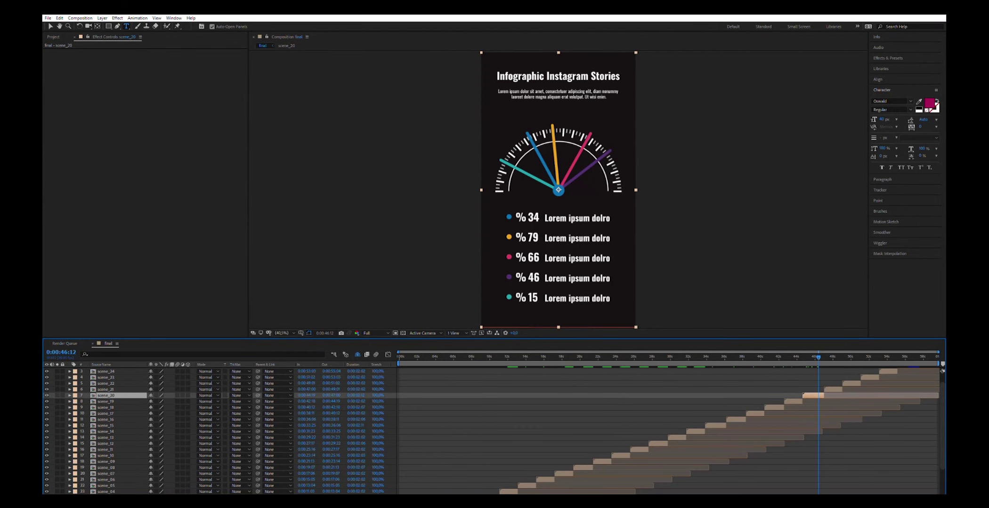
double_click(812, 396)
click(453, 382)
key(u)
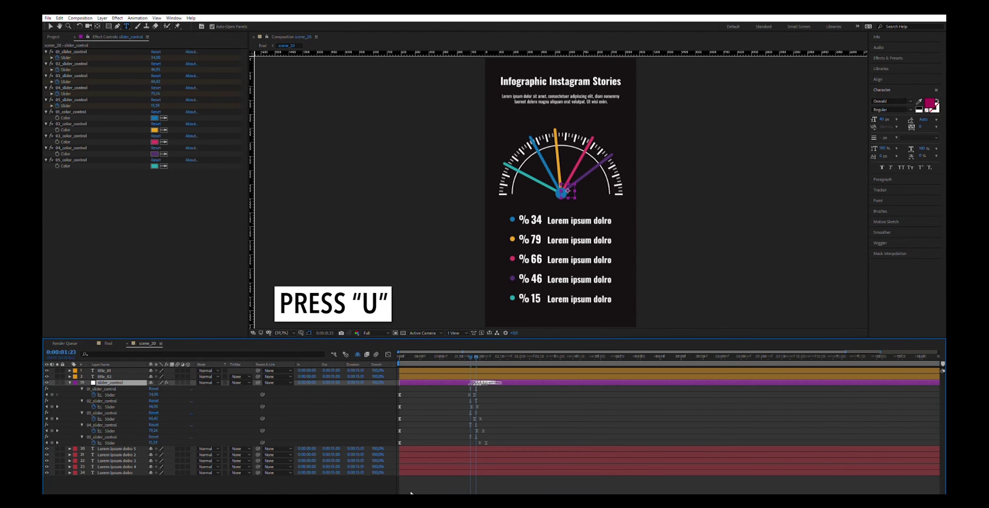
scroll(451, 365, up, 4)
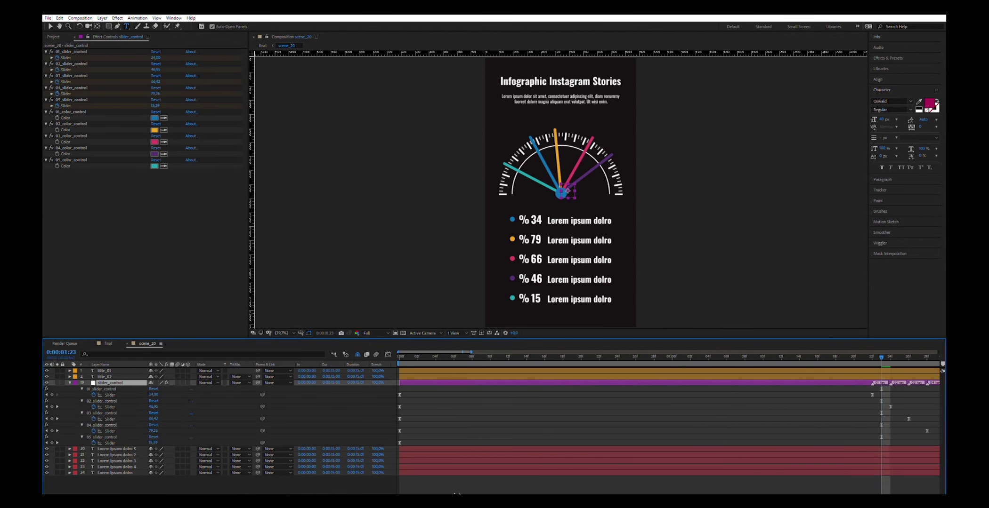
key(j)
mouse_move(156, 58)
mouse_down()
mouse_move(182, 59)
mouse_move(141, 77)
mouse_up()
key(k)
key(k)
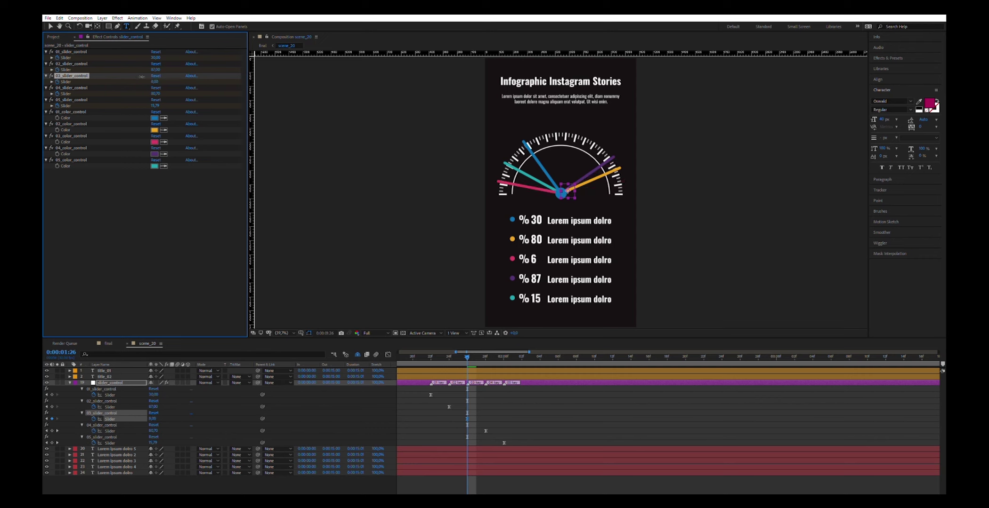
key(k)
key(k)
click(160, 100)
- Recolour the second needle and rename the first two legend labels 'asdasd' and 'dadas'
click(154, 130)
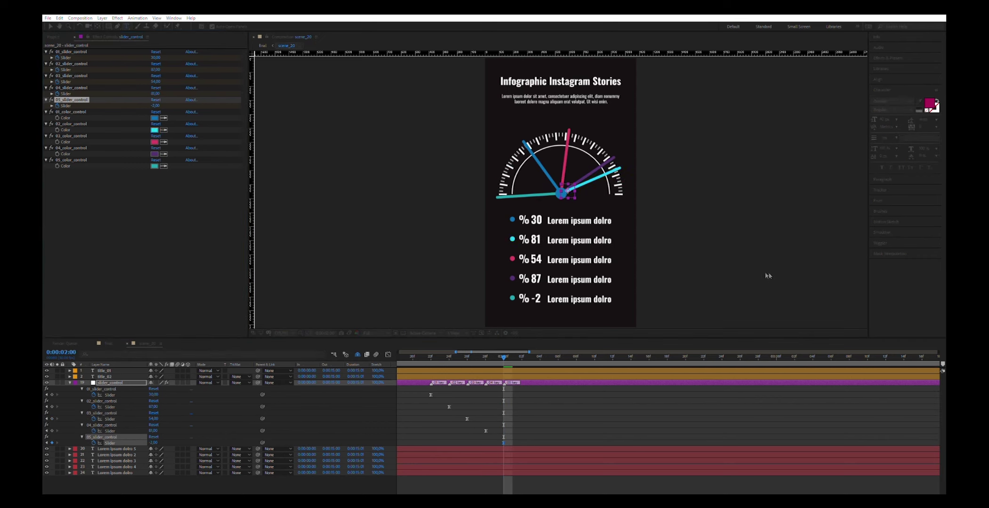
key(ctrl+z)
key(ctrl+z)
key(ctrl+z)
text(asdasd)
key(Return)
text(dadas)
click(108, 343)
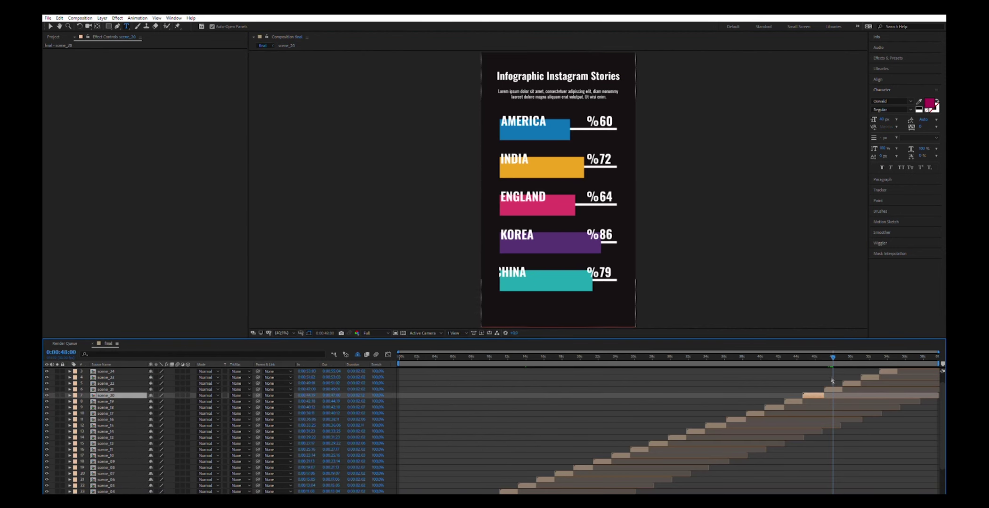
- Open scene_21, set its bar sliders to 75, 57, 73, 89 and 83, then close it
double_click(531, 126)
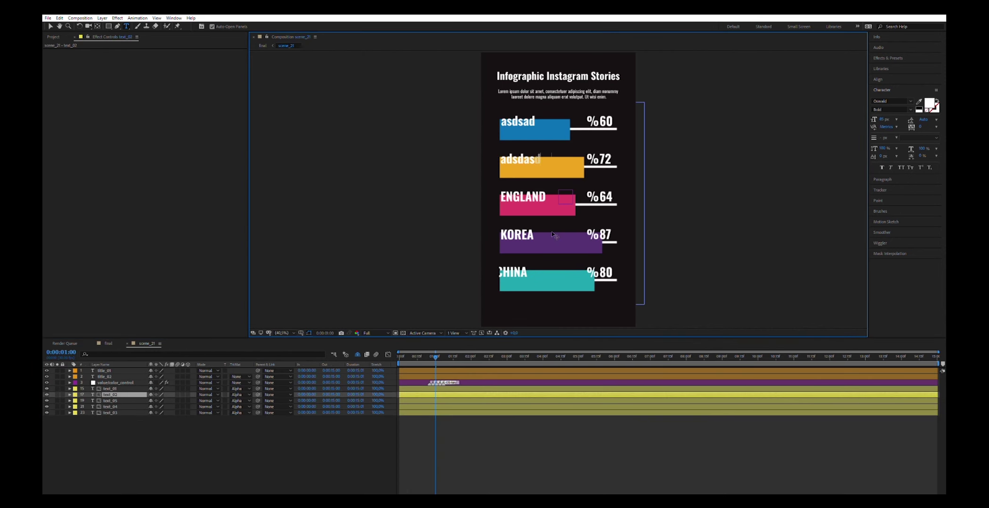
click(476, 380)
key(u)
key(=)
key(j)
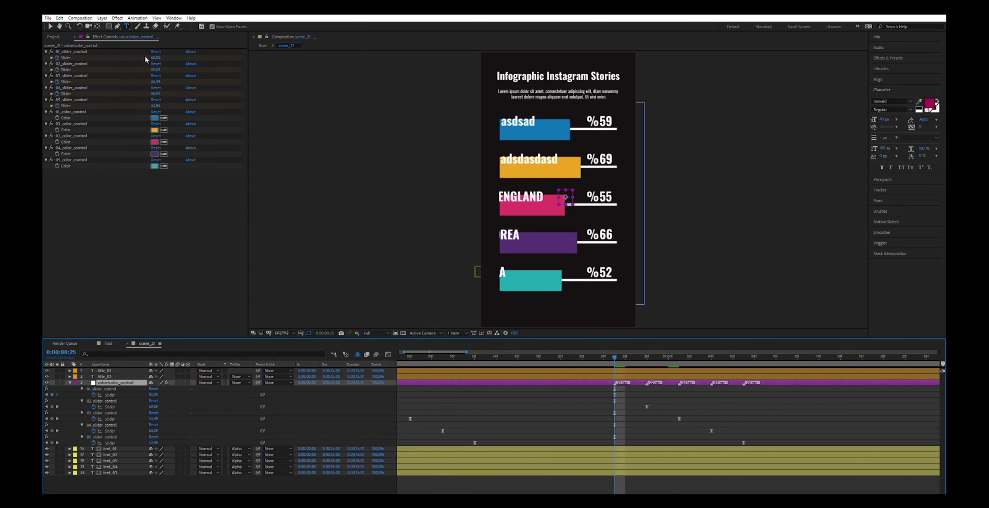
click(144, 50)
click(101, 401)
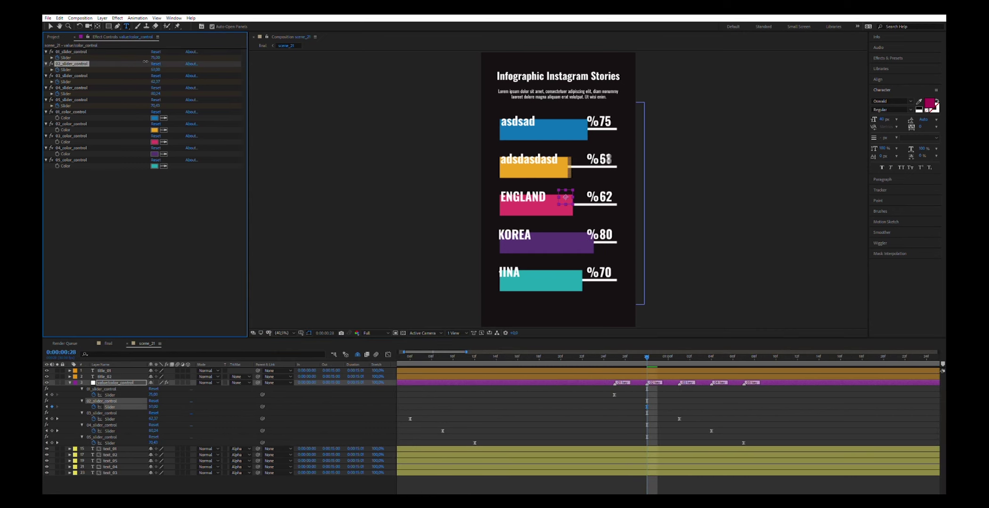
click(678, 356)
drag(678, 357, 683, 356)
click(127, 343)
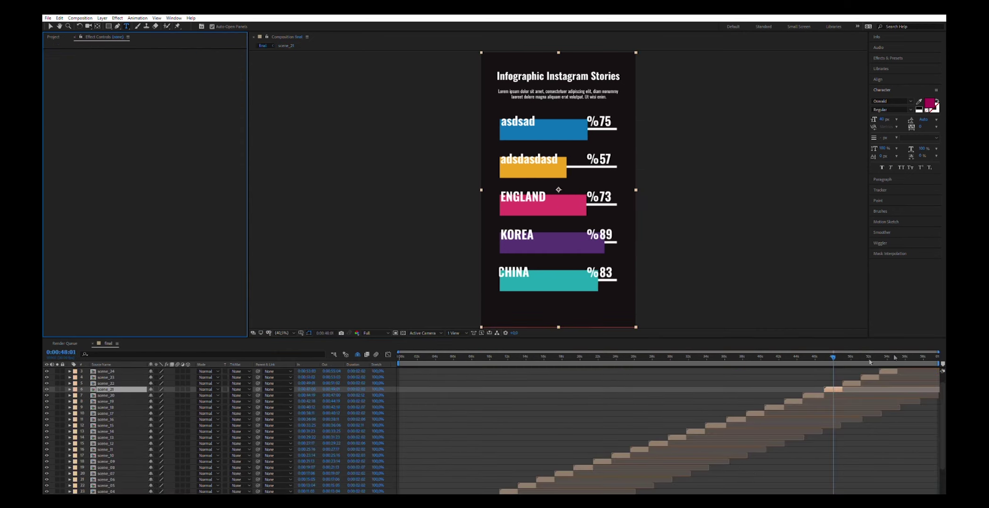
- In scene_22, step through the value/color_control slider keyframes and tweak the bar chart values
double_click(853, 382)
click(470, 383)
key(u)
key(semicolon)
key(j)
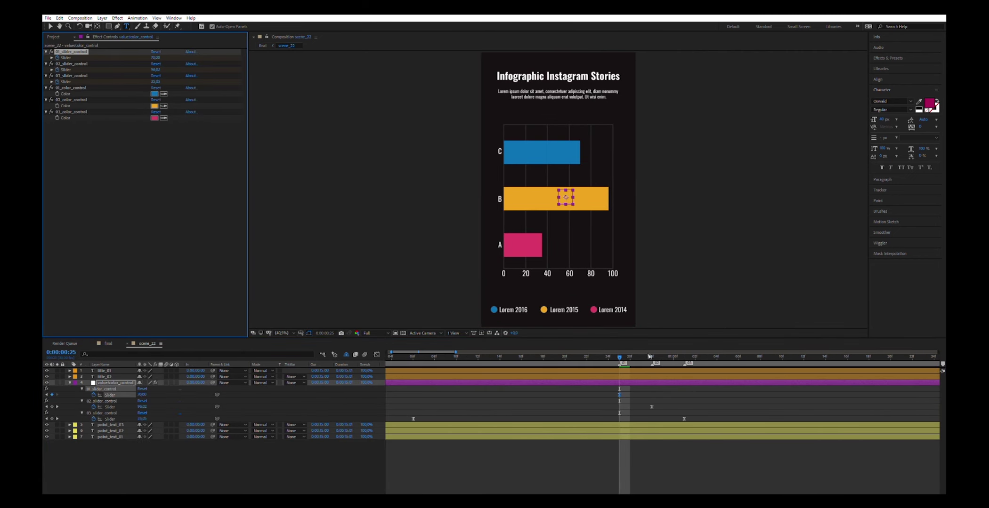
key(k)
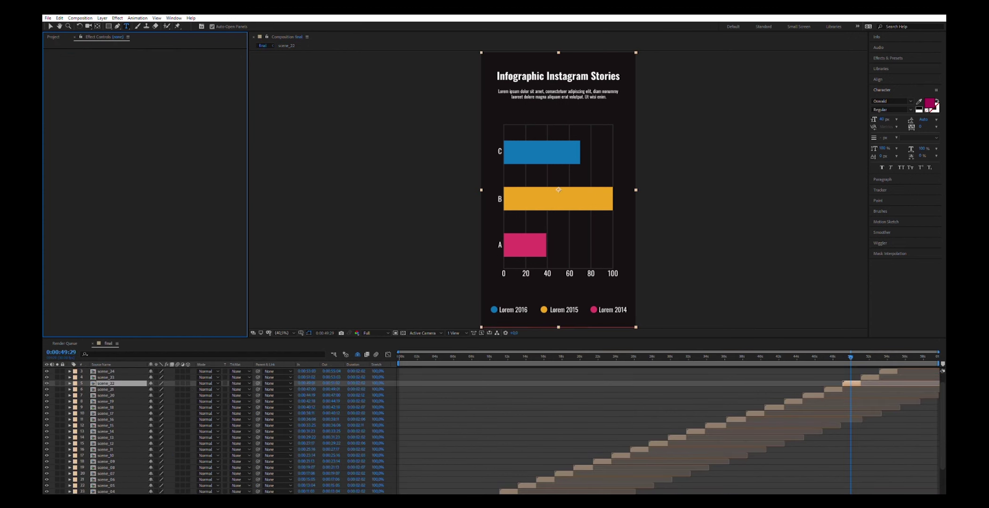
- Open scene_23 and change its percentage bar slider keyframes to 68, 51, 23 and 40
scroll(222, 424, up, 2)
double_click(106, 388)
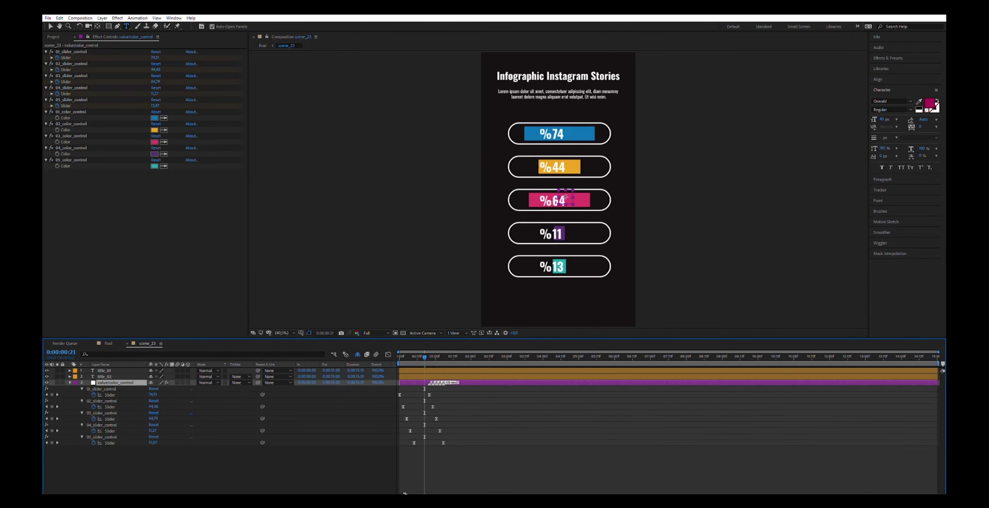
drag(404, 493, 424, 493)
key(Page_Down)
key(Page_Down)
key(Page_Down)
click(134, 50)
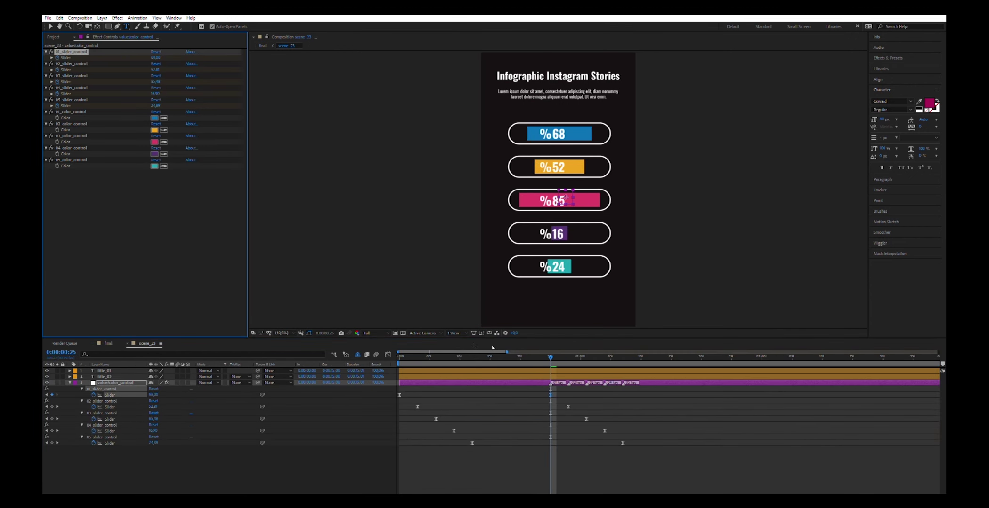
key(k)
click(148, 64)
key(k)
click(149, 76)
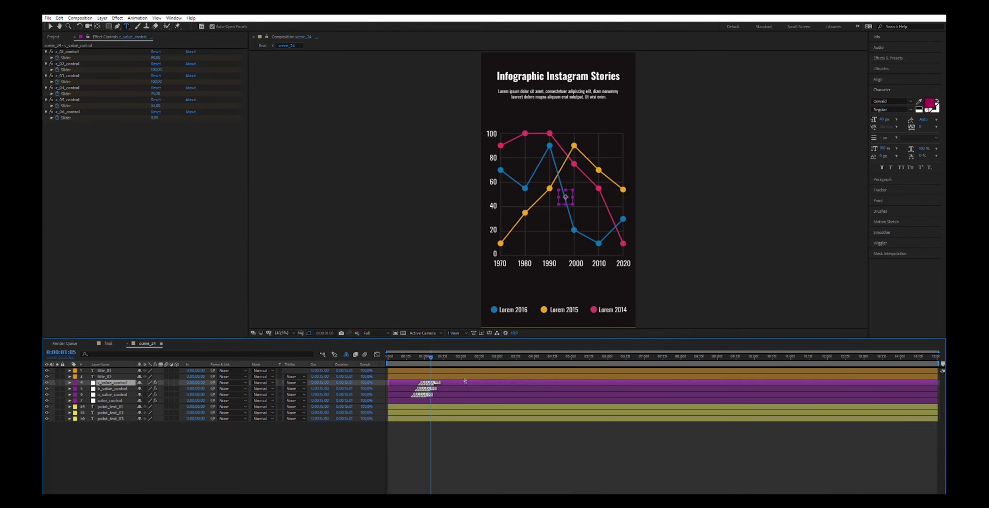
- Set scene_24's c line points c_01–c_06 to 49, 73, 52, 30, 38 and 32
key(u)
mouse_move(156, 57)
mouse_down()
mouse_move(141, 57)
mouse_move(154, 71)
mouse_move(143, 74)
mouse_move(145, 105)
mouse_move(172, 121)
mouse_up()
key(Page_Down)
key(Page_Down)
click(156, 64)
key(Page_Down)
key(Page_Down)
click(67, 75)
key(Page_Down)
key(Page_Down)
click(67, 87)
key(Page_Down)
key(Page_Down)
click(67, 100)
key(Page_Down)
key(Page_Down)
click(68, 112)
click(494, 379)
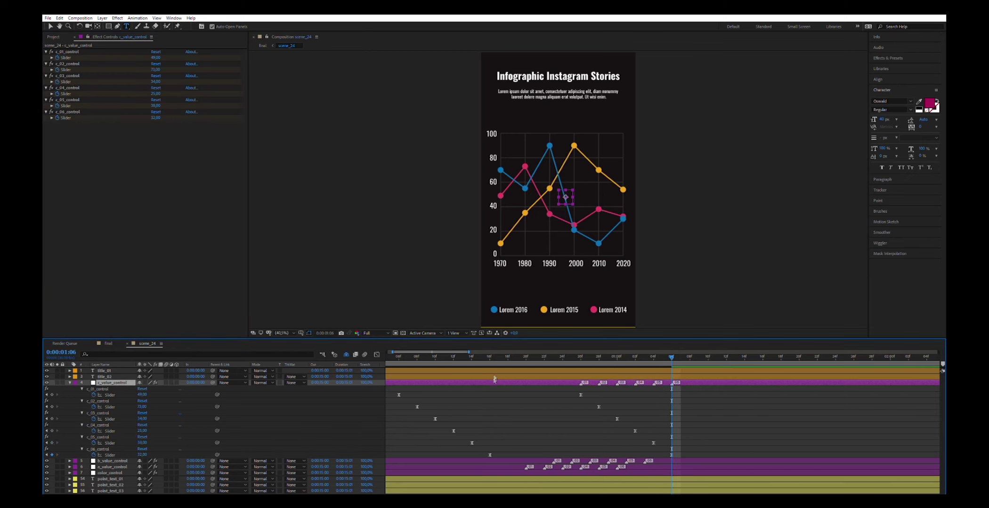
- Edit the b line points, with b_02 at 61, b_03 at 79 and b_04 at 99
click(492, 461)
key(u)
click(553, 357)
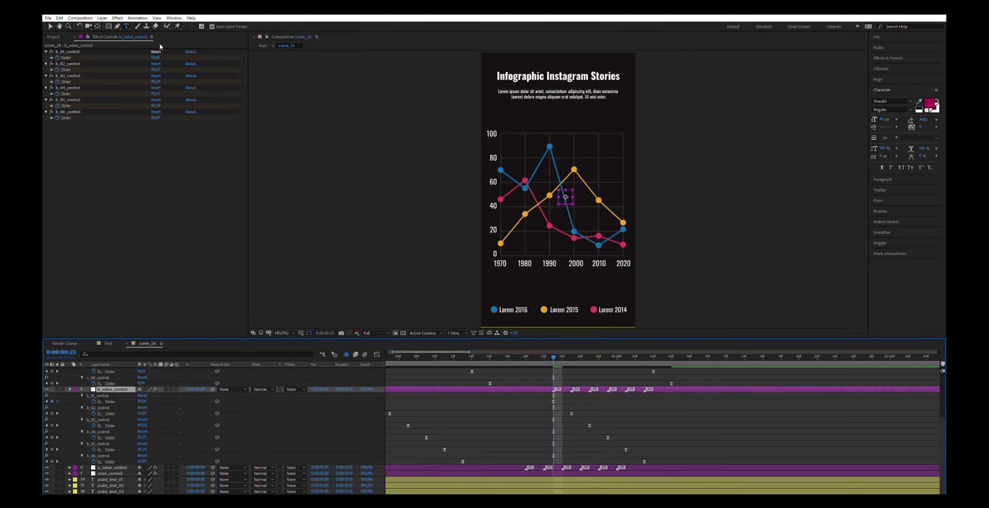
click(178, 53)
key(Page_Down)
key(Page_Down)
click(67, 63)
mouse_move(155, 70)
mouse_down()
mouse_move(167, 68)
mouse_move(155, 88)
mouse_up()
key(Page_Down)
key(Page_Down)
click(67, 75)
key(Page_Down)
key(Page_Down)
click(68, 87)
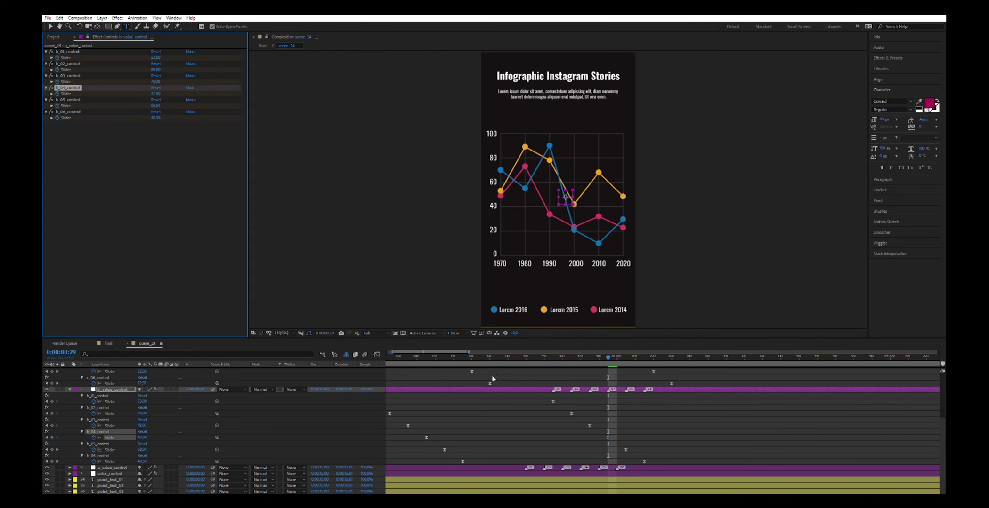
- Adjust the a line points a_01 and a_02, and lower a_03 to 58
click(494, 468)
key(u)
drag(608, 357, 526, 357)
click(138, 53)
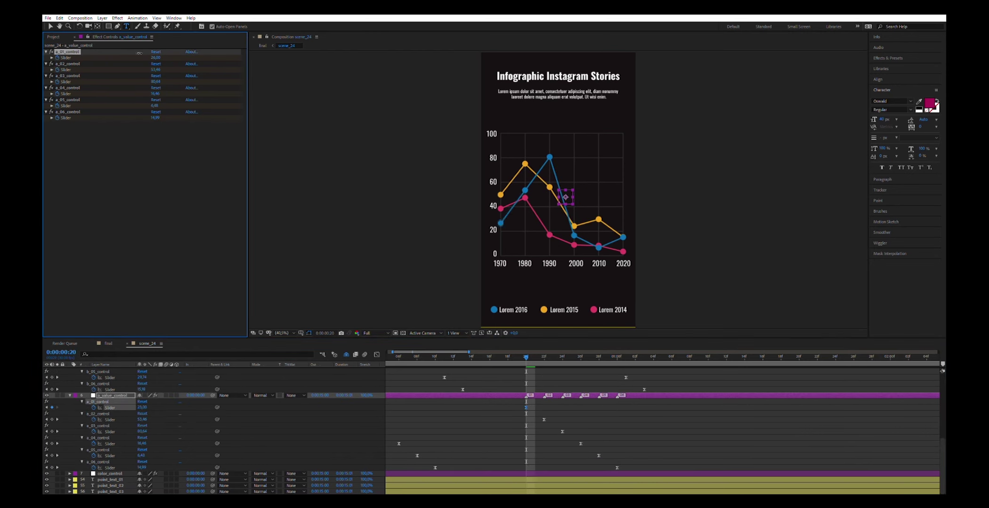
key(Page_Down)
key(Page_Down)
click(67, 64)
drag(156, 69, 149, 76)
click(561, 355)
click(67, 76)
- Recolour the chart lines brown, lime green and purple, then open scene_25 from final
key(ctrl+Down)
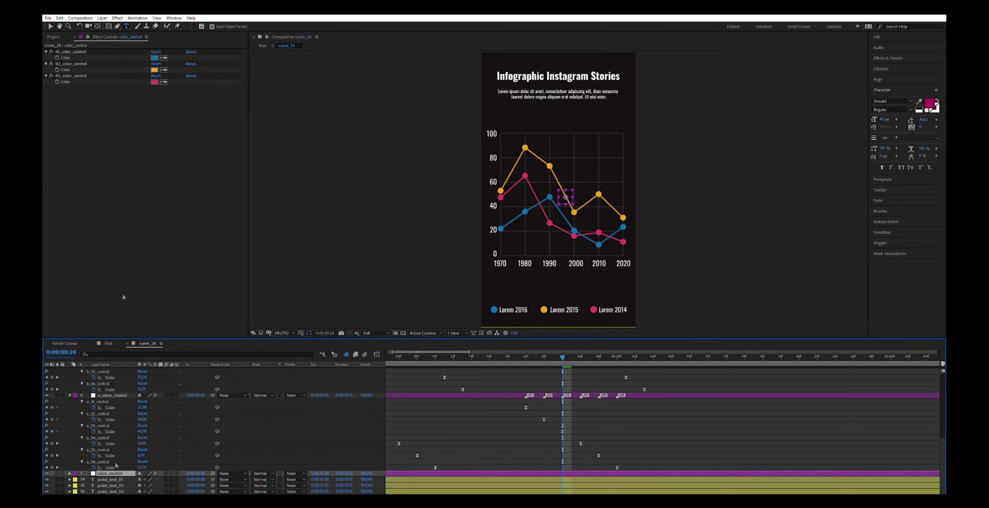
key(Return)
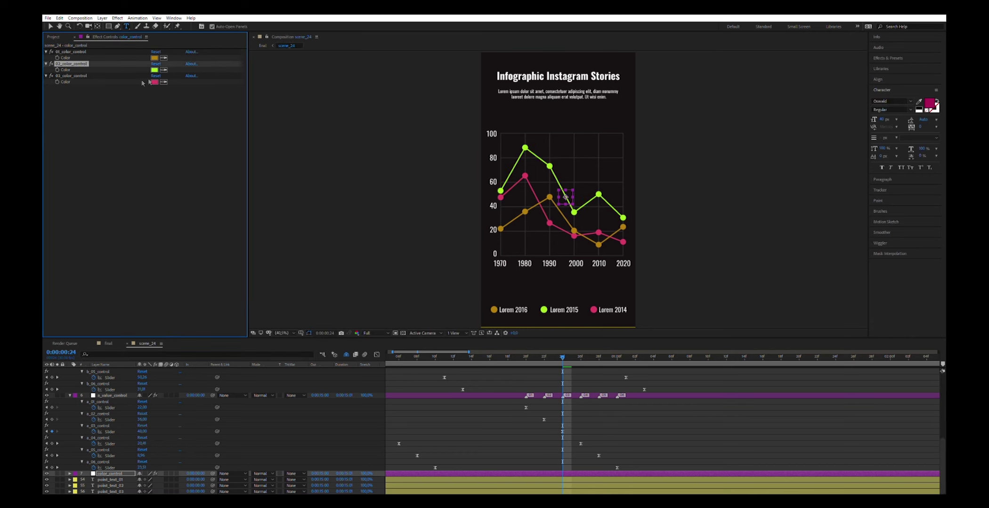
key(shift+Escape)
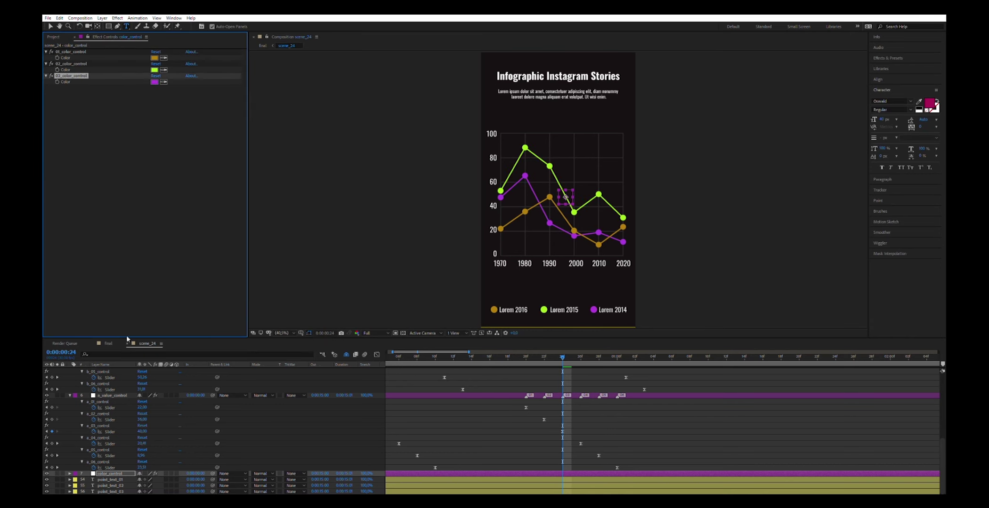
click(909, 358)
double_click(909, 376)
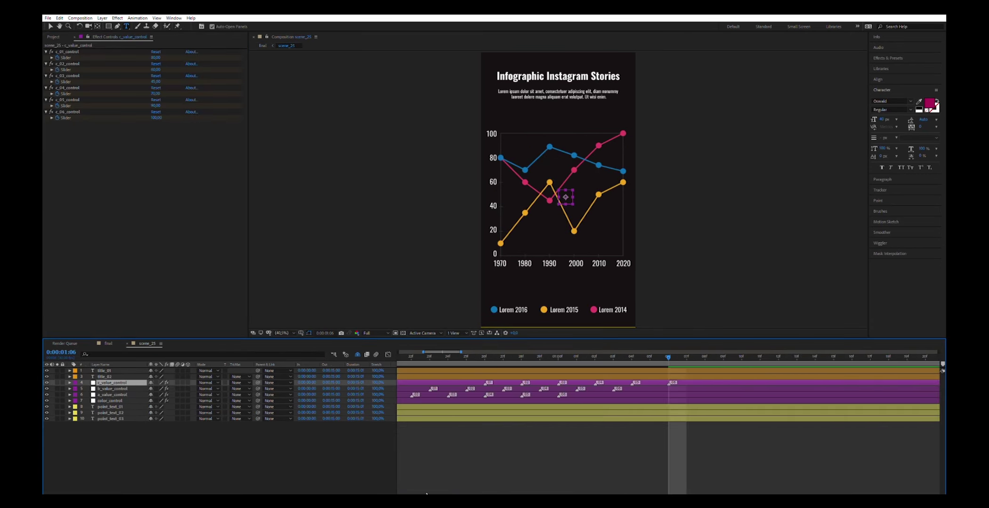
- In scene_25, edit the c line point values c_01 through c_06
key(u)
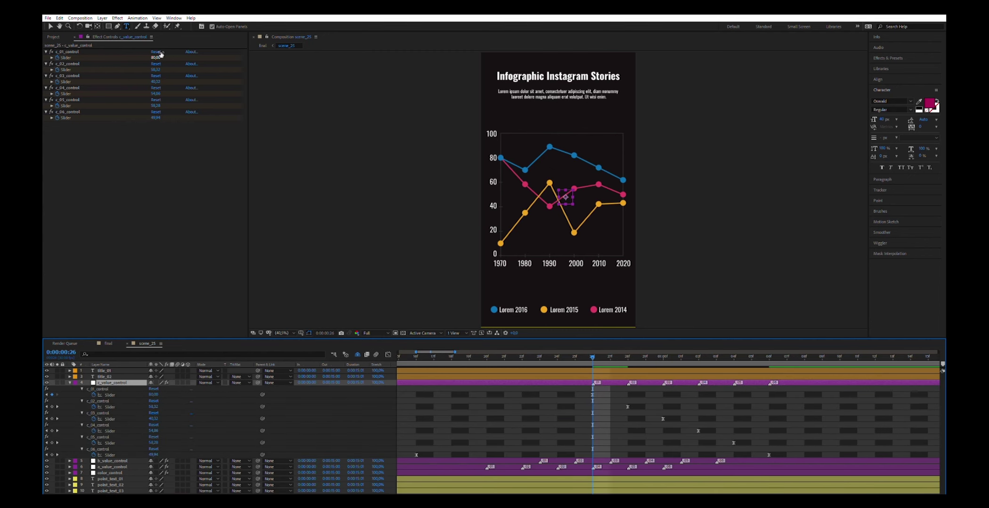
click(164, 51)
key(k)
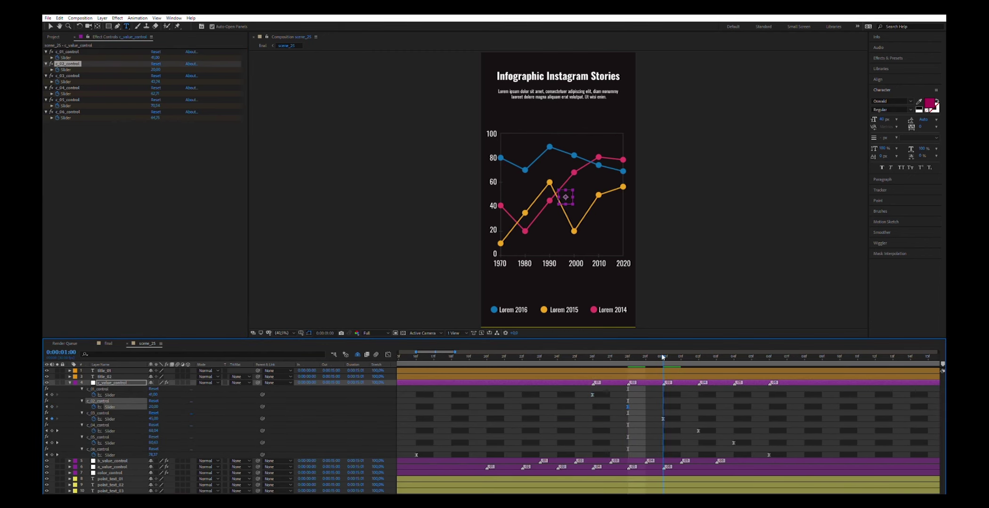
key(k)
click(151, 76)
key(k)
click(152, 87)
key(k)
click(153, 100)
key(k)
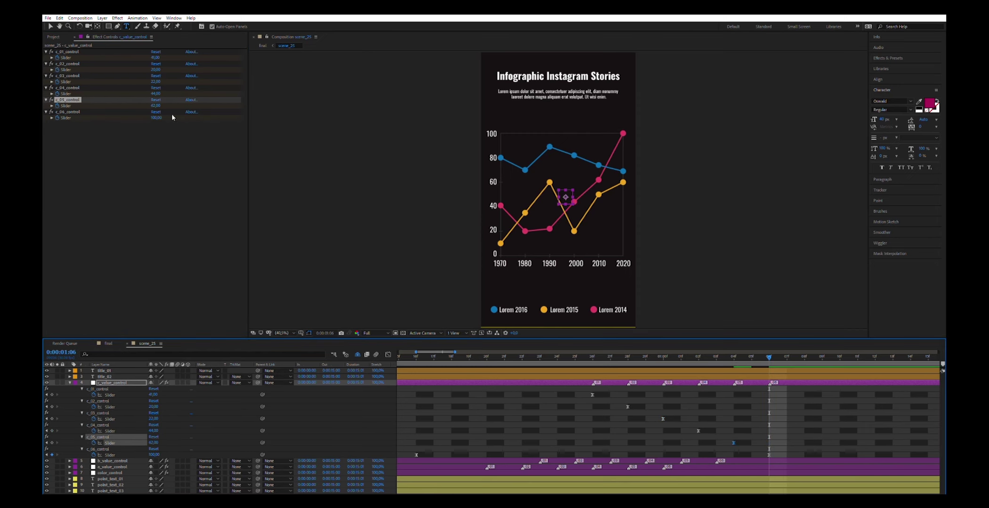
click(135, 112)
- Edit the b line point values b_01, b_02 and b_03
click(459, 461)
key(u)
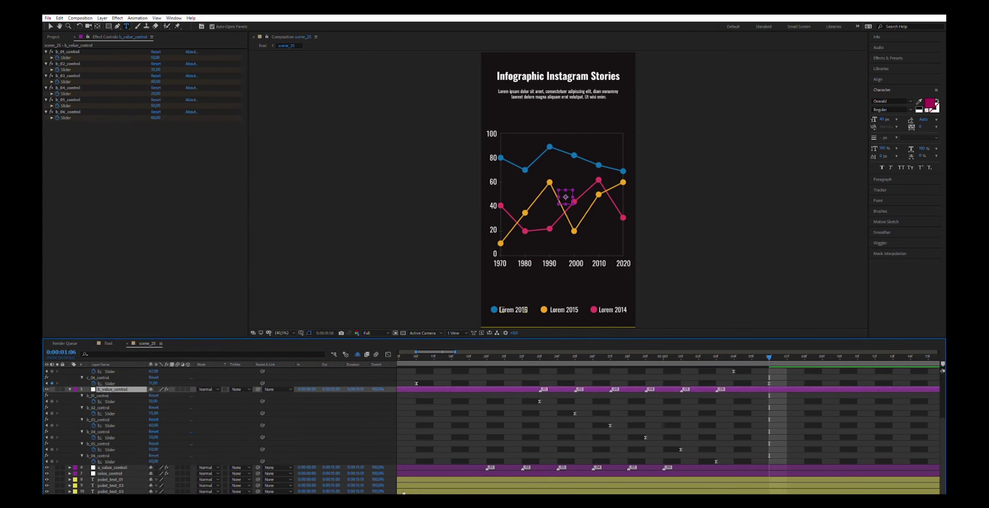
click(155, 51)
key(k)
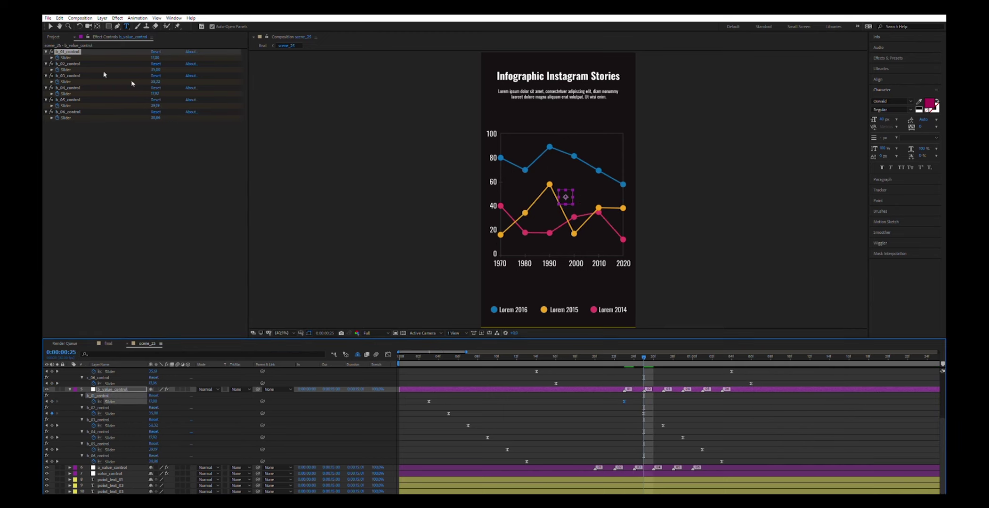
click(156, 68)
key(k)
click(160, 76)
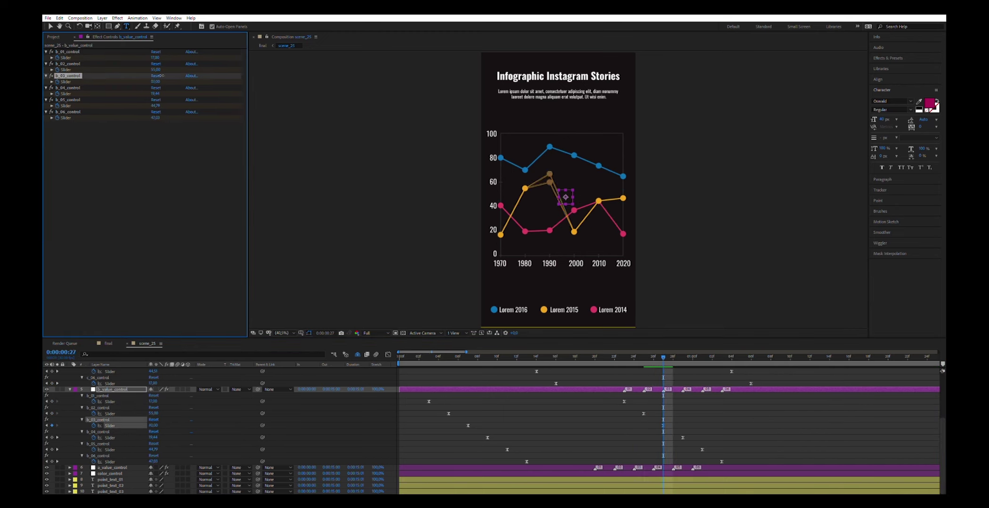
- Edit the a line point values a_01, a_02 and a_03
click(112, 467)
key(u)
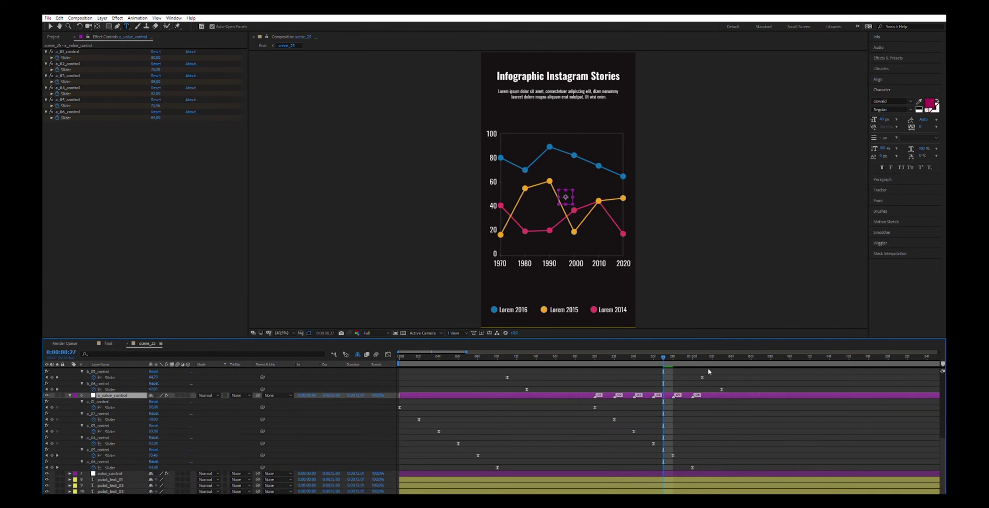
click(158, 52)
key(j)
click(154, 64)
key(k)
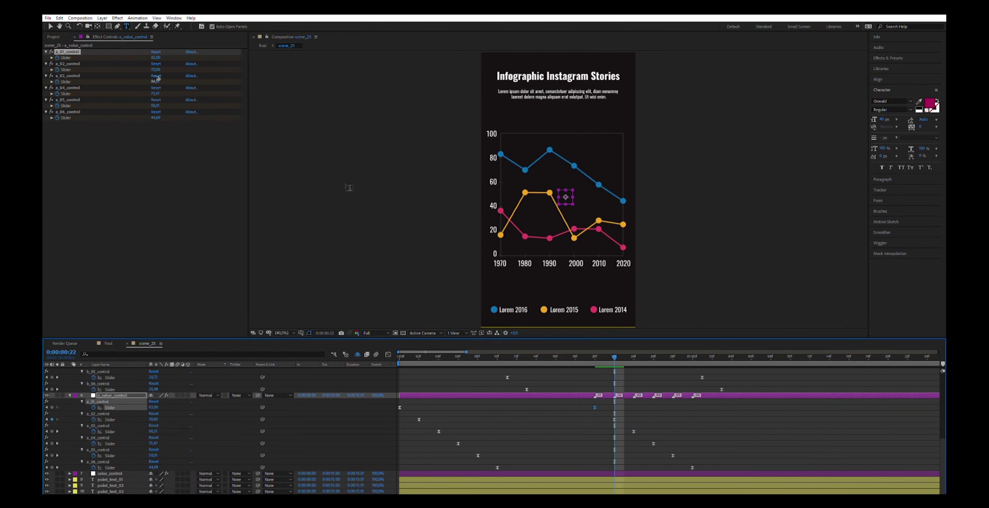
click(634, 361)
click(162, 76)
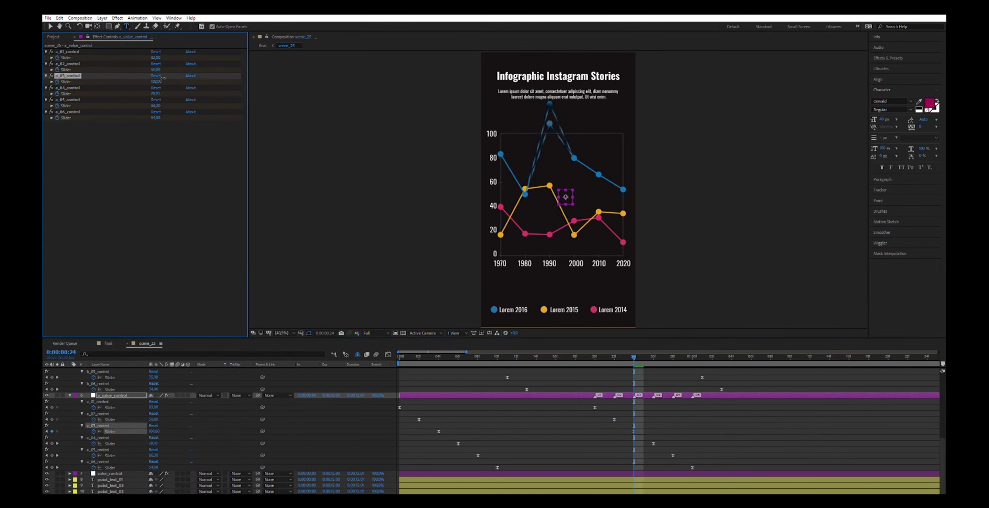
- Recolour the chart lines teal, green and light blue, then open scene_26 from final
click(109, 473)
click(164, 57)
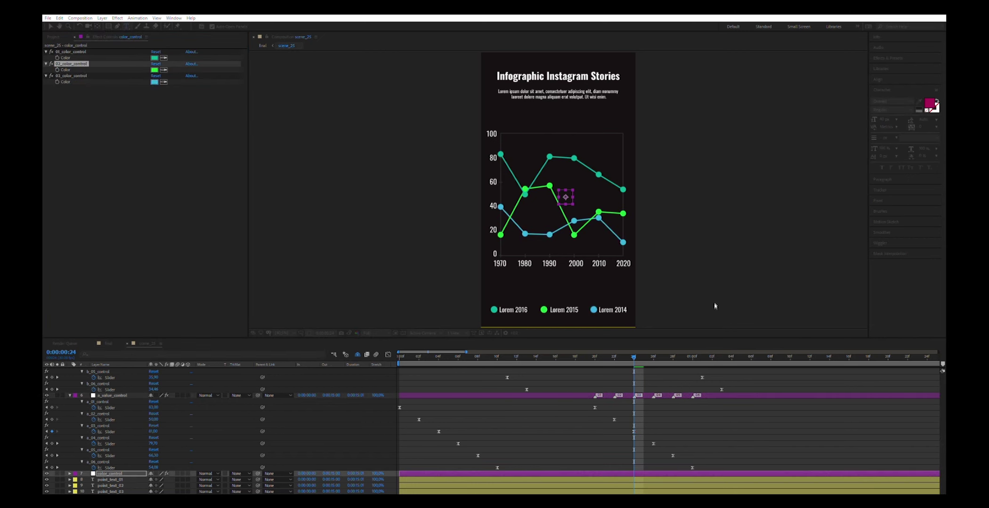
click(127, 343)
double_click(100, 370)
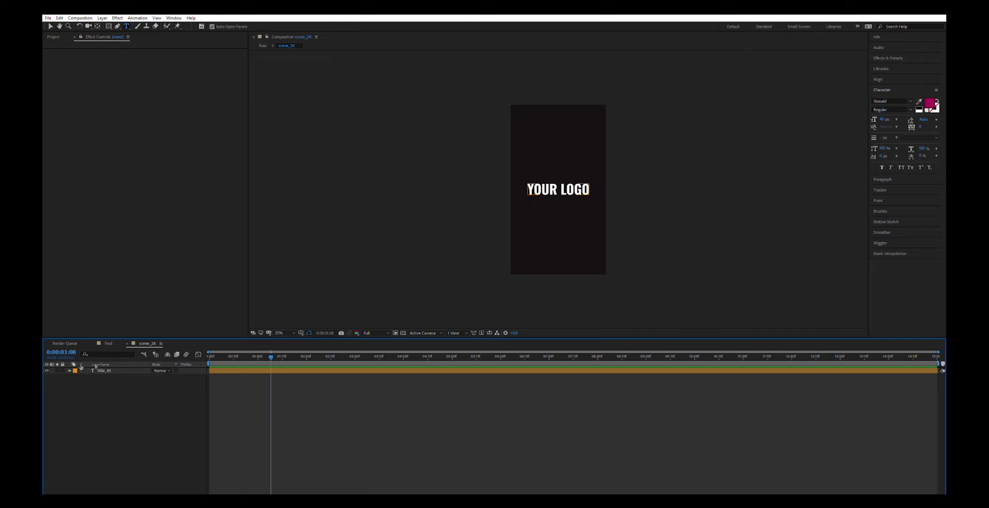